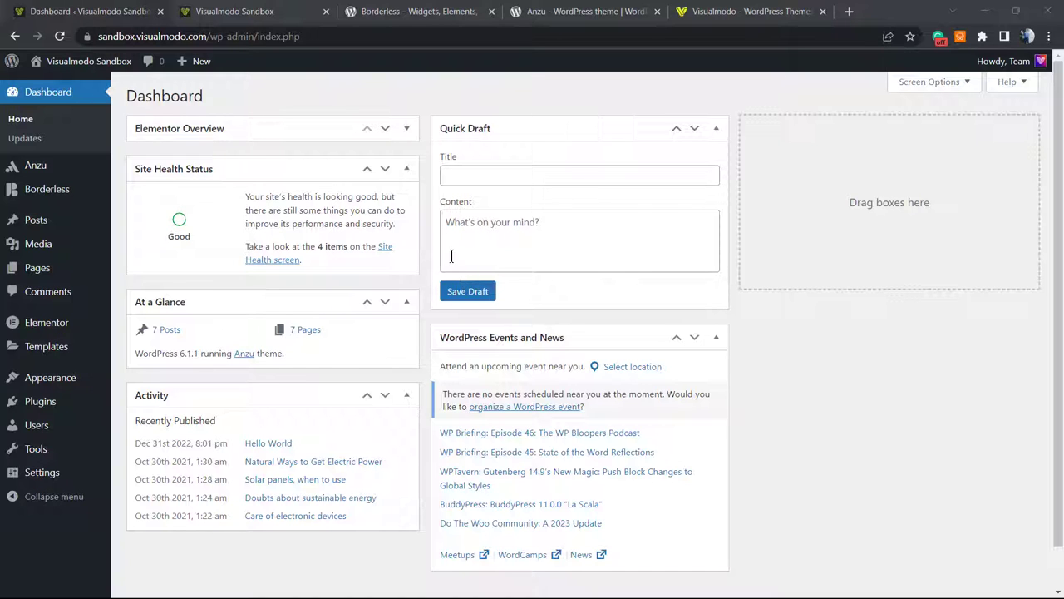
Step: Look over the site's front-end homepage
click(234, 10)
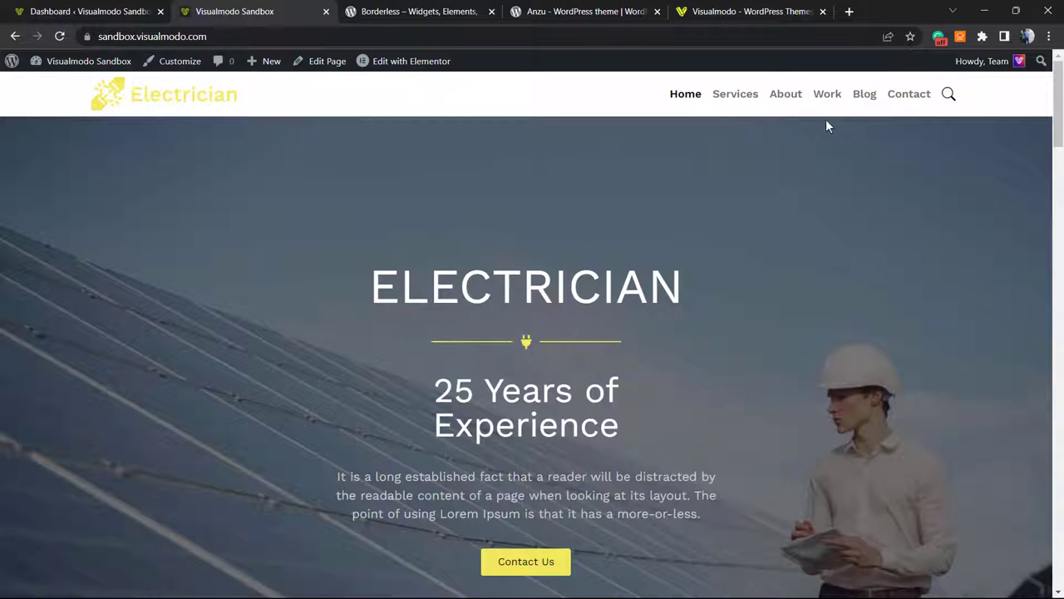
scroll(622, 233, down, 4)
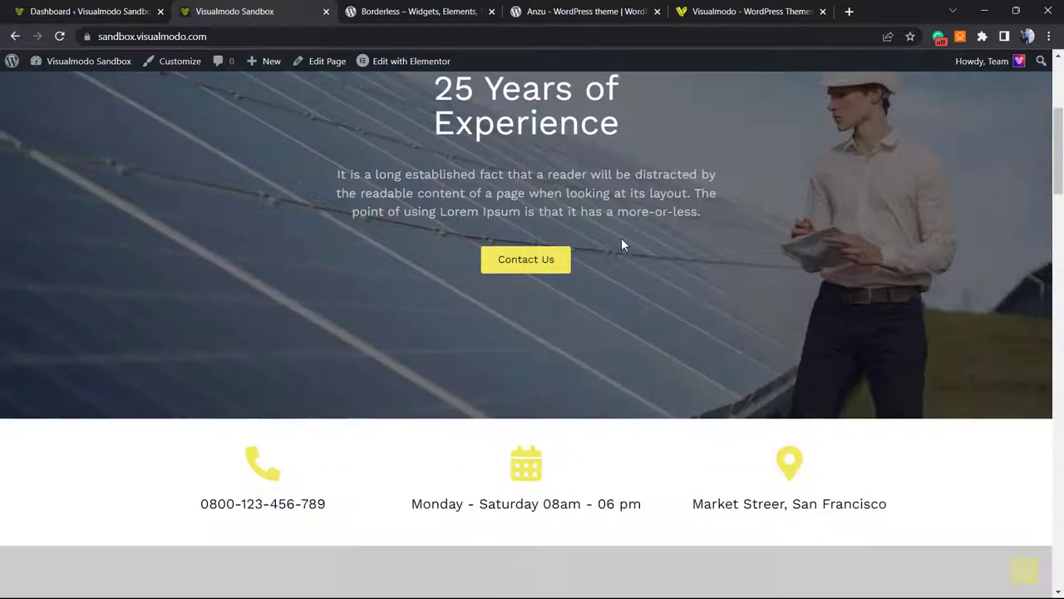
scroll(621, 238, up, 4)
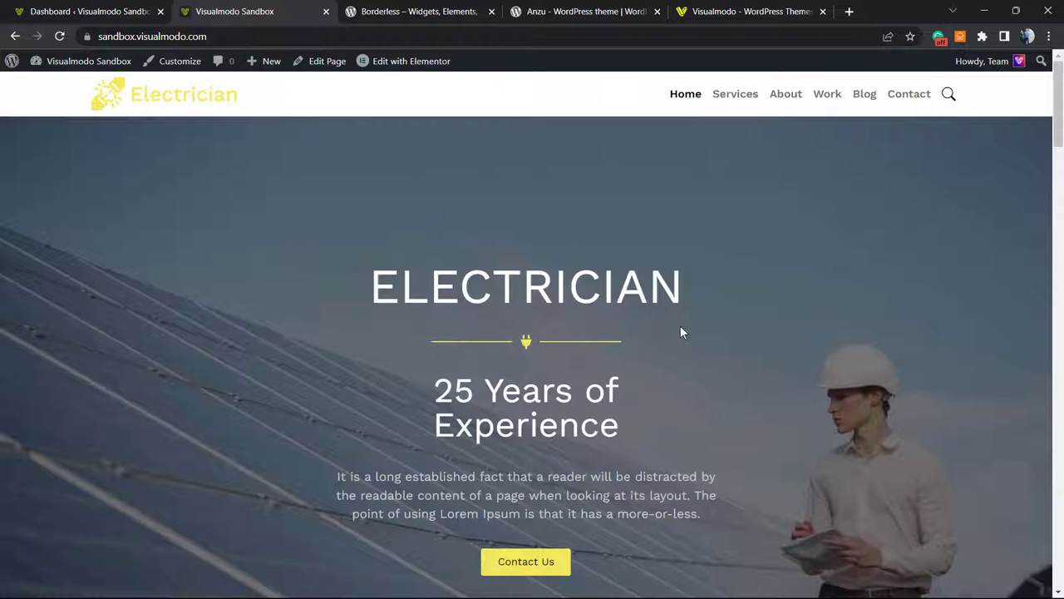
Step: From the dashboard, search plugins for 'wp code', then install and activate WPCode
click(106, 11)
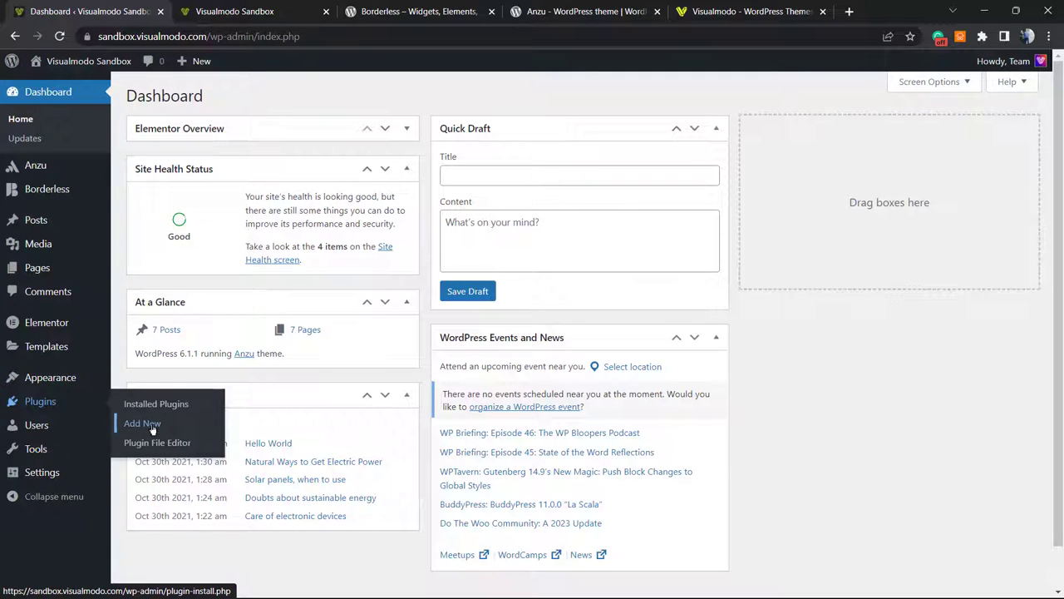
click(153, 426)
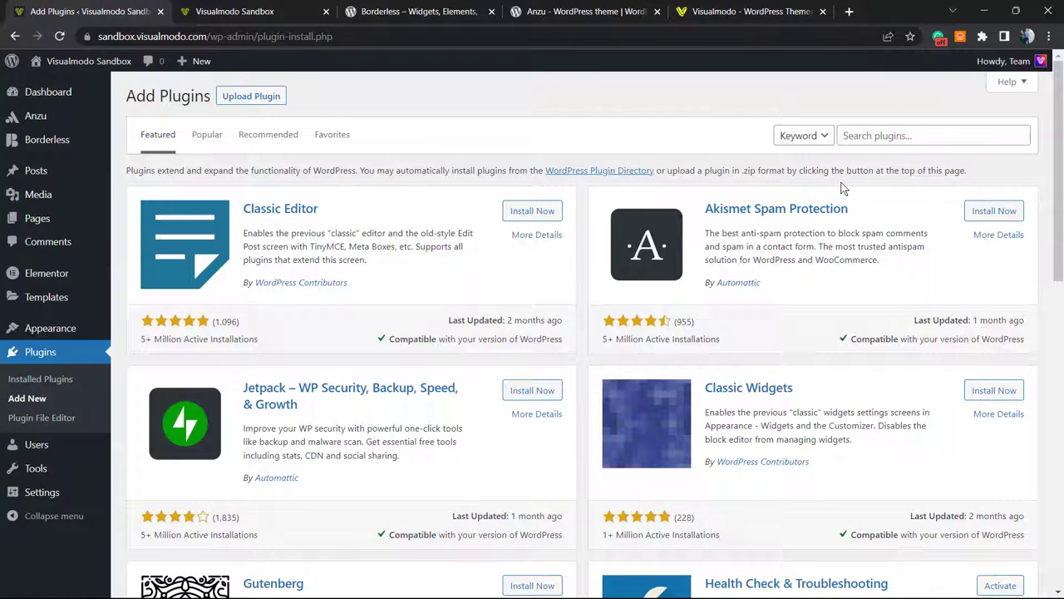
click(864, 139)
text(wp cod)
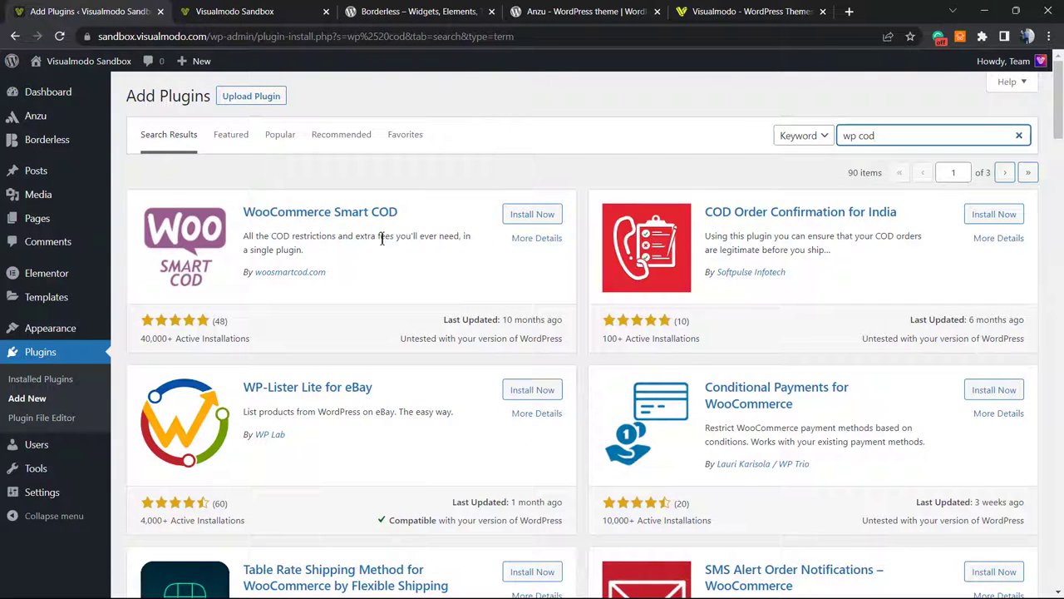
text(e)
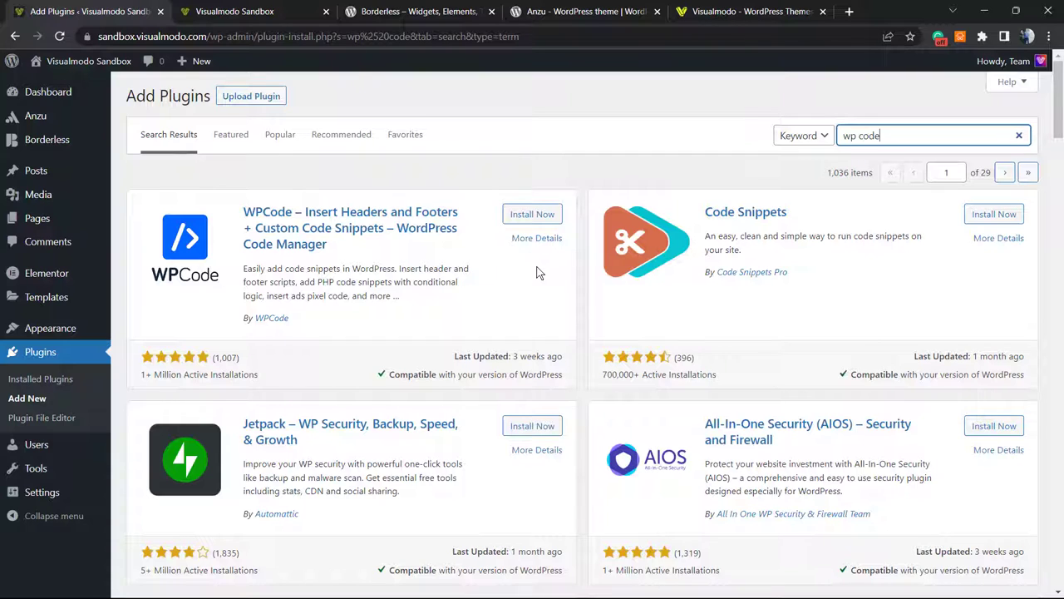
click(549, 212)
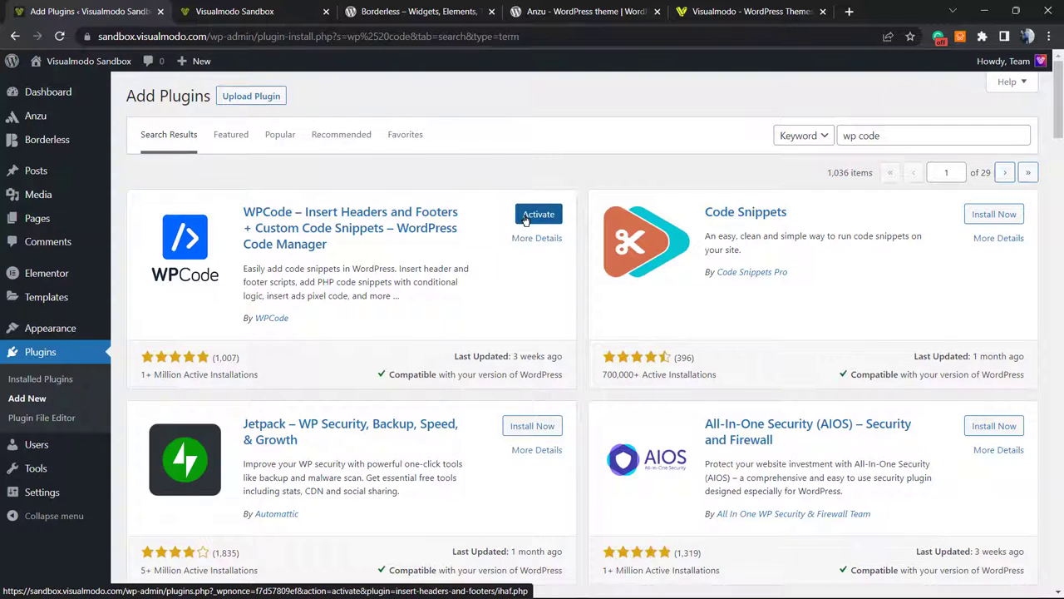
click(526, 218)
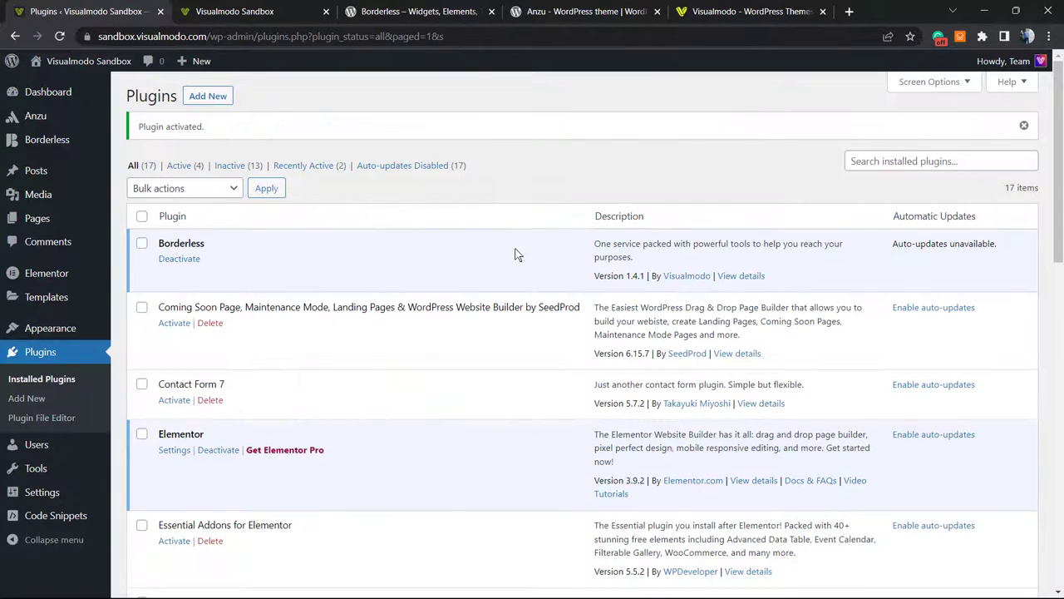
Step: Go to Code Snippets and add a new snippet to reach the WPCode snippet library
scroll(251, 372, down, 2)
scroll(251, 372, down, 2)
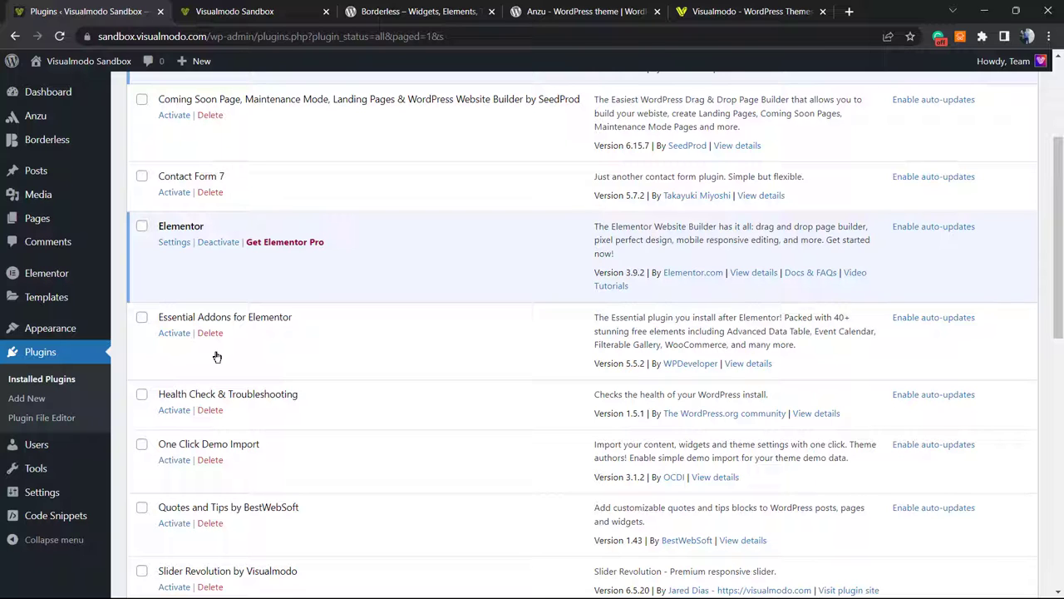
scroll(283, 399, up, 3)
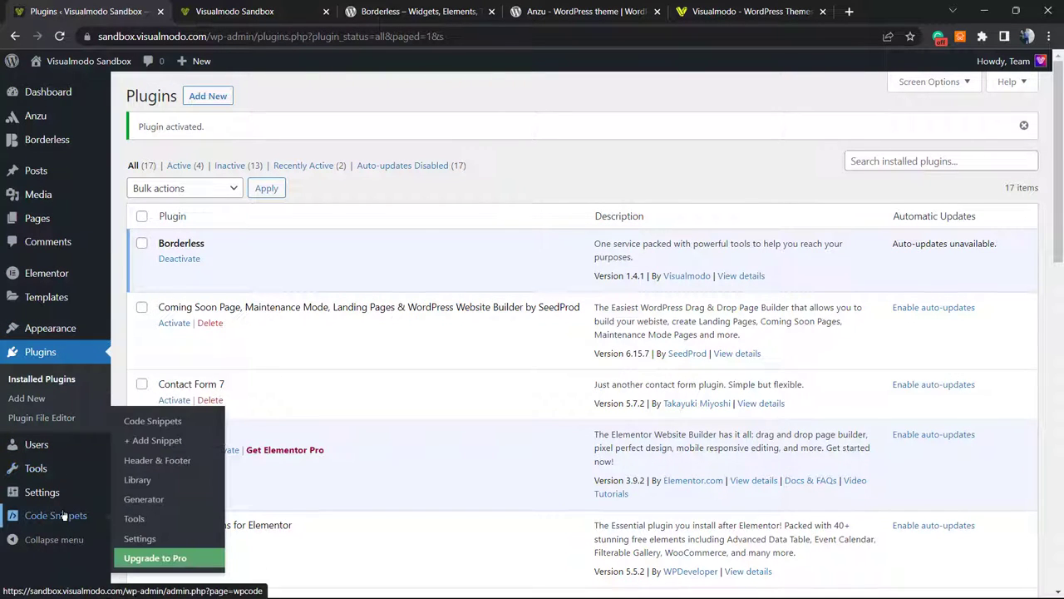
mouse_move(52, 516)
click(56, 517)
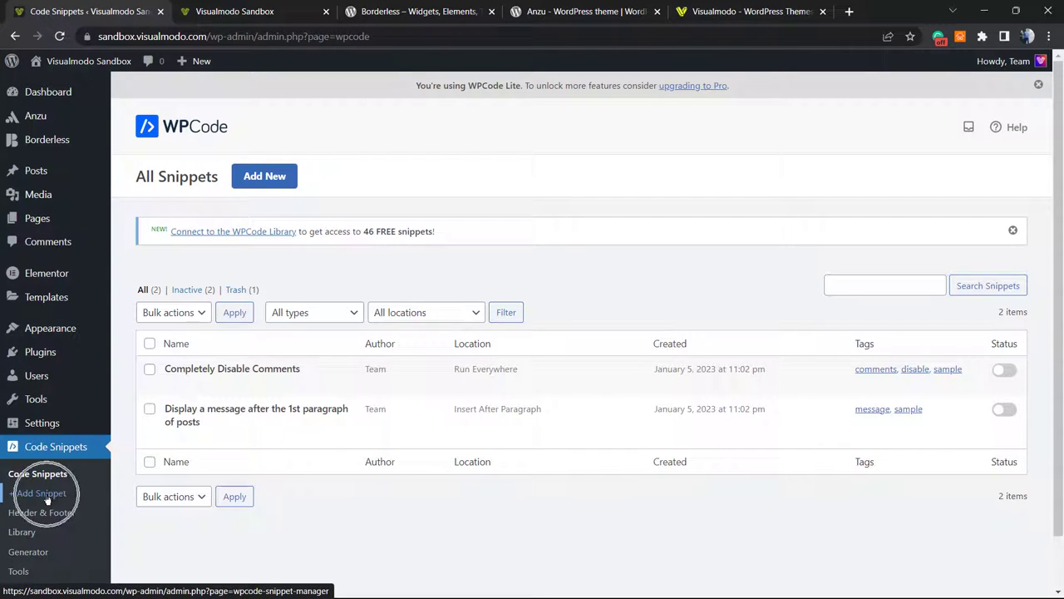
click(274, 177)
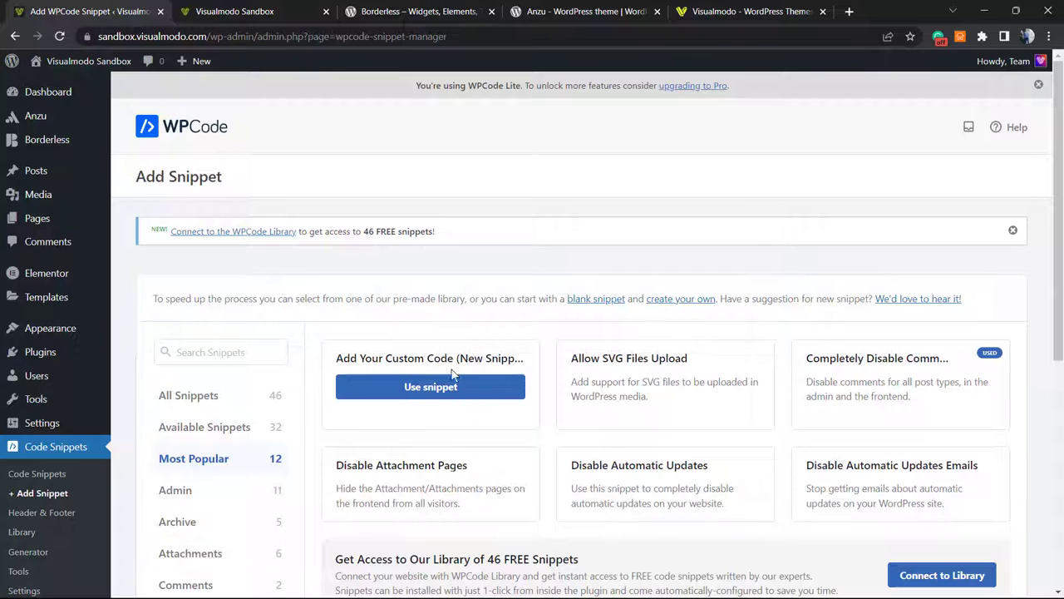
Step: Start a blank custom code snippet at 125% zoom and title it 'Arrow Nav Keyboard'
click(434, 388)
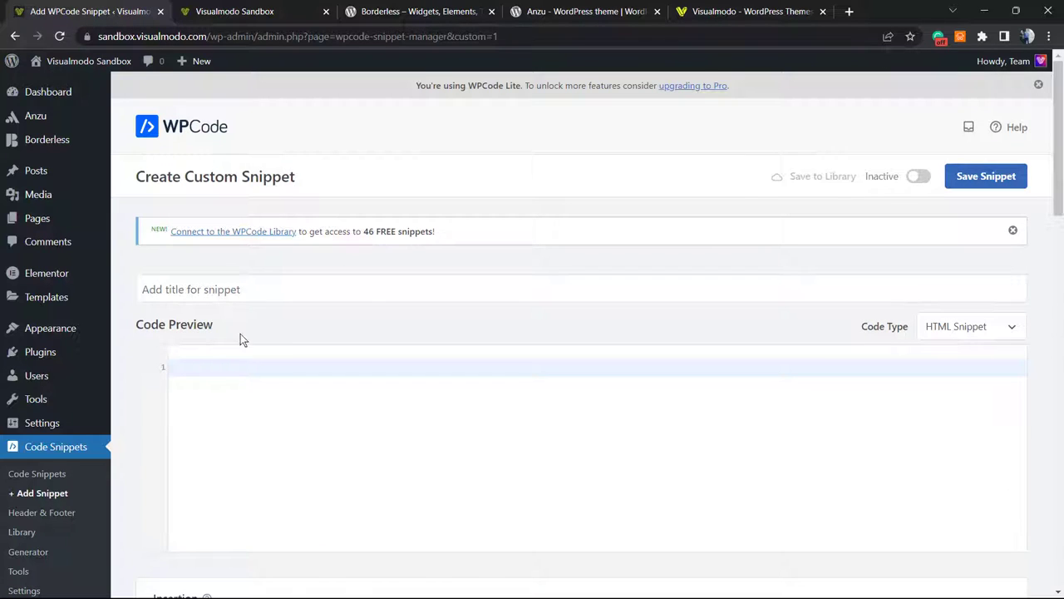
key(ctrl+plus)
key(ctrl+plus)
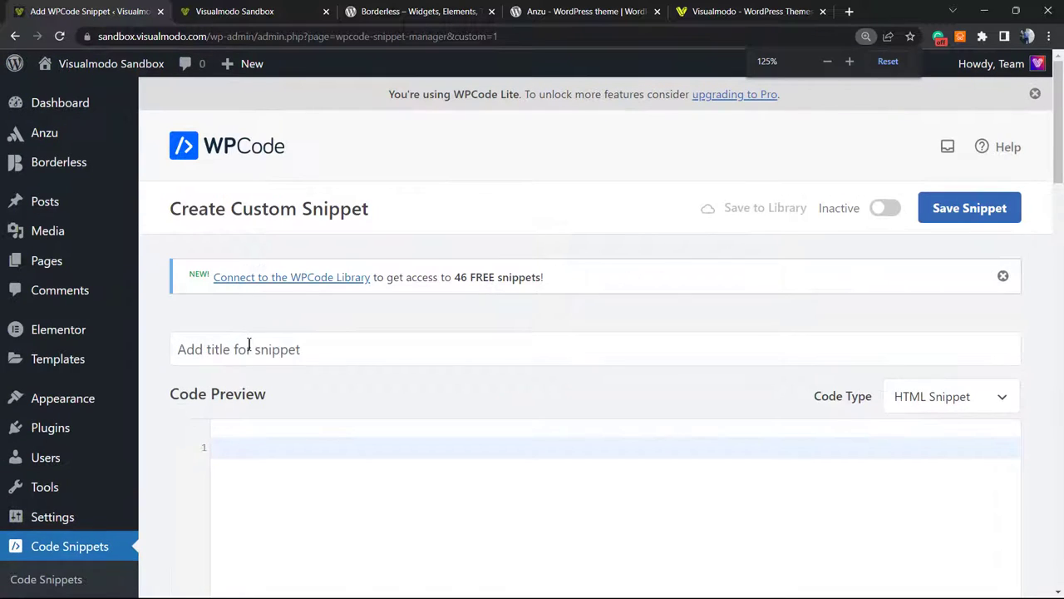
click(249, 346)
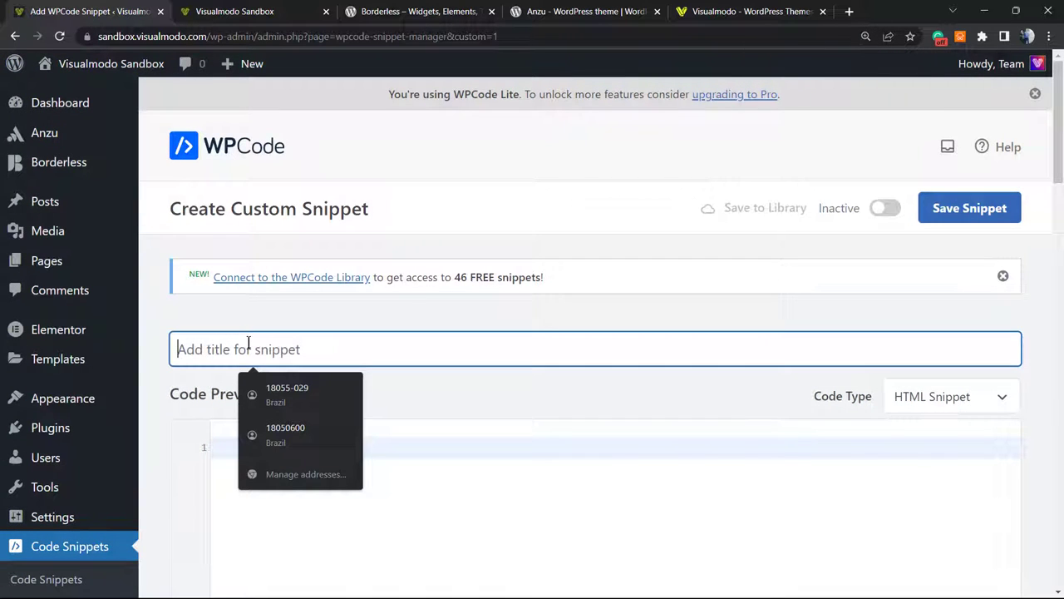
text(Arr)
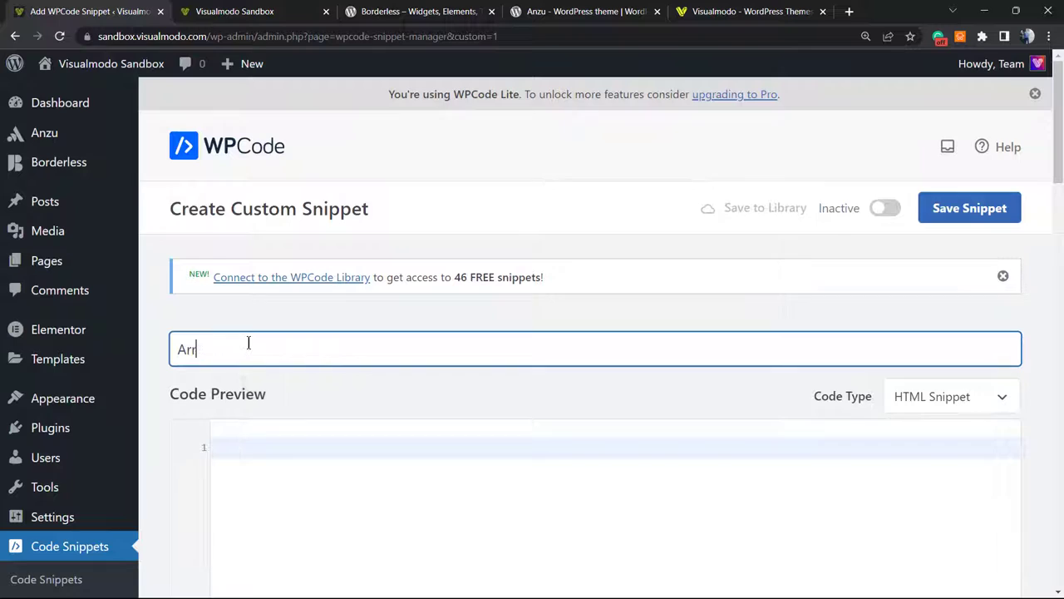
text(ow Nav Keyboard)
scroll(366, 341, down, 1)
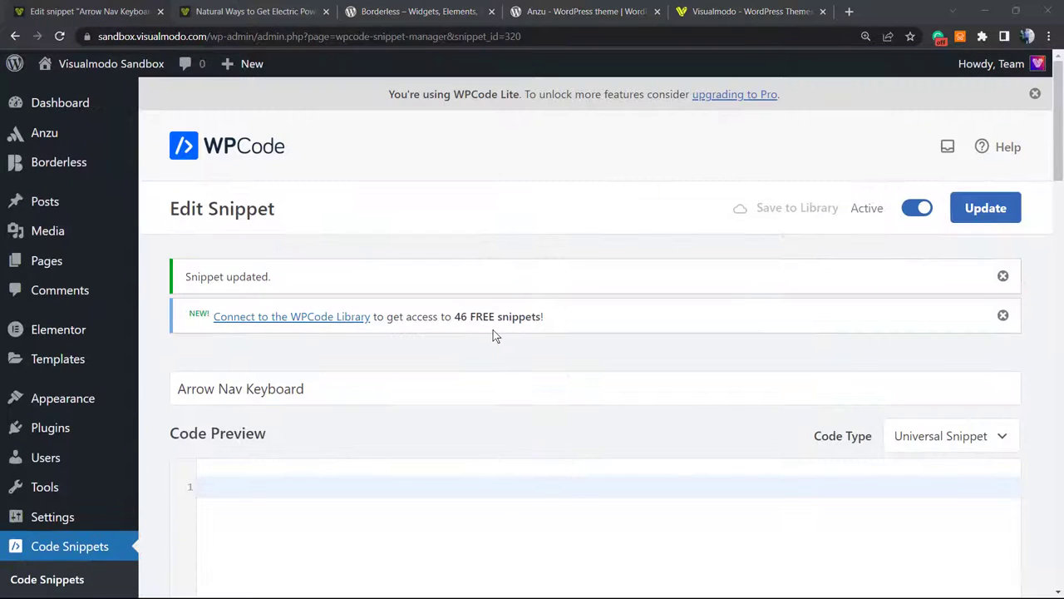
scroll(494, 334, down, 3)
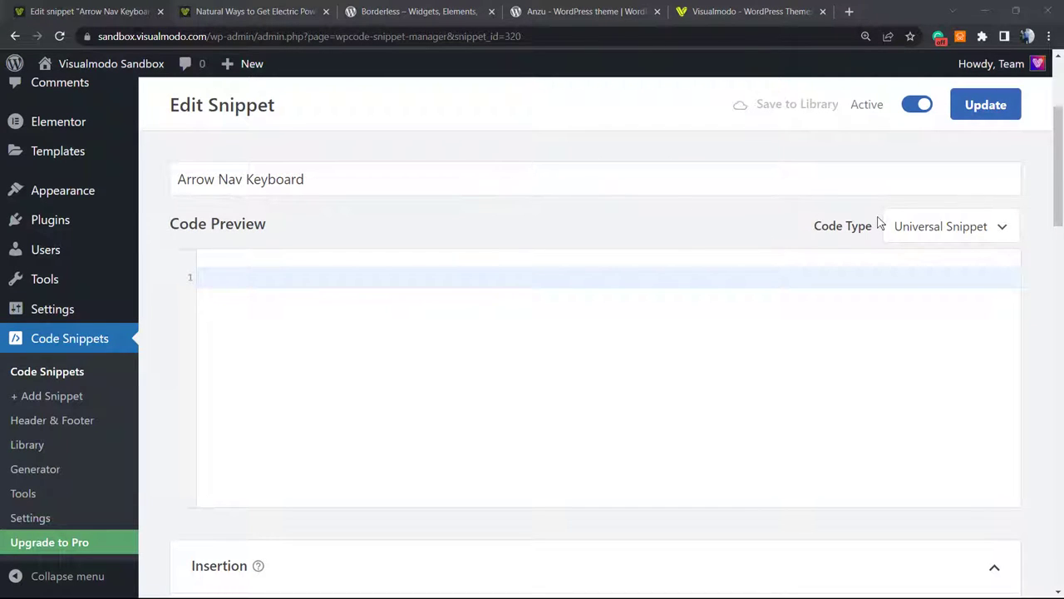
Step: Keep Universal Snippet as the code type and paste the 10-line arrow-key post navigation script
click(960, 230)
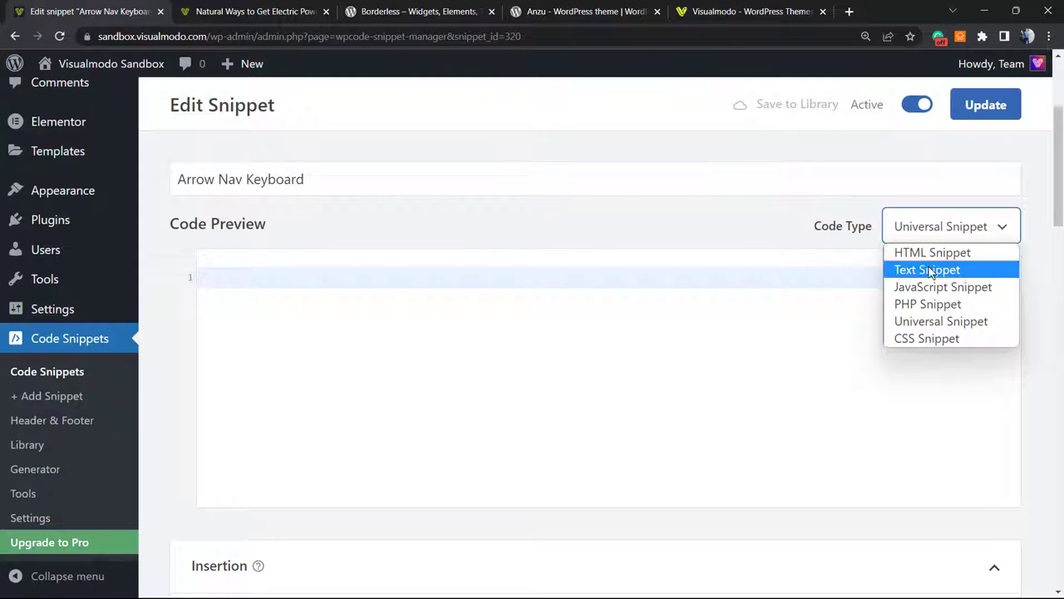
click(940, 321)
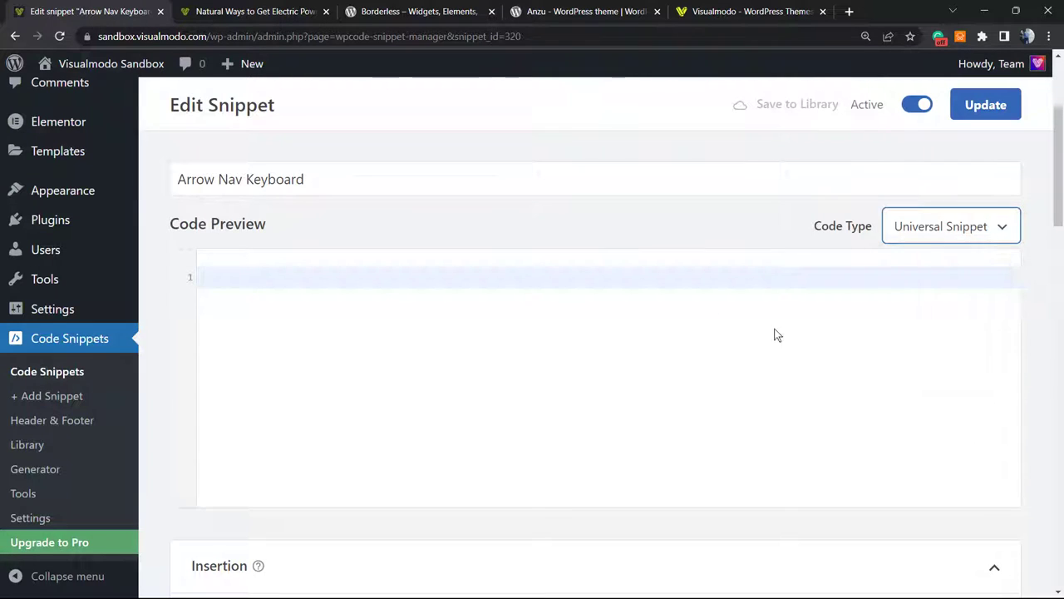
click(324, 276)
text(<script type="text/javascript"> 		document.onkeydown = function (e) { 			var e = e || event, 			keycode = e.which || e.keyCode; 			if (keycode == 37 || keycode == 33) 				location = "<?php echo get_permalink(get_previous_post()); ?>"; 			if (keycode == 39 || keycode == 34) 				location = "<?php echo get_permalink(get_next_post()); ?>"; 		} 	</script>)
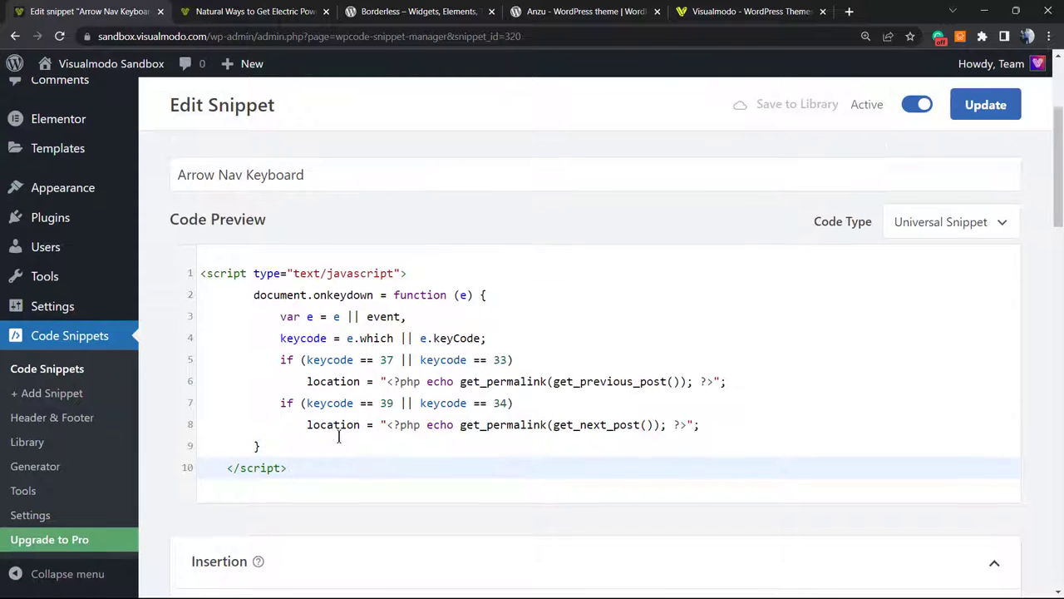
scroll(339, 439, down, 1)
scroll(338, 438, up, 1)
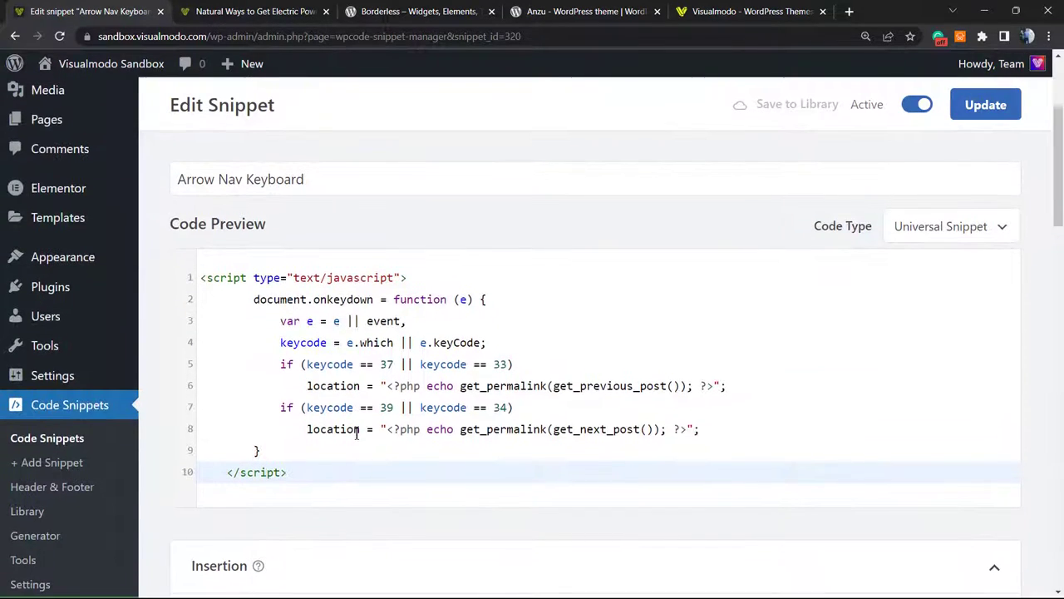
scroll(357, 433, down, 2)
scroll(366, 412, up, 1)
scroll(371, 406, up, 1)
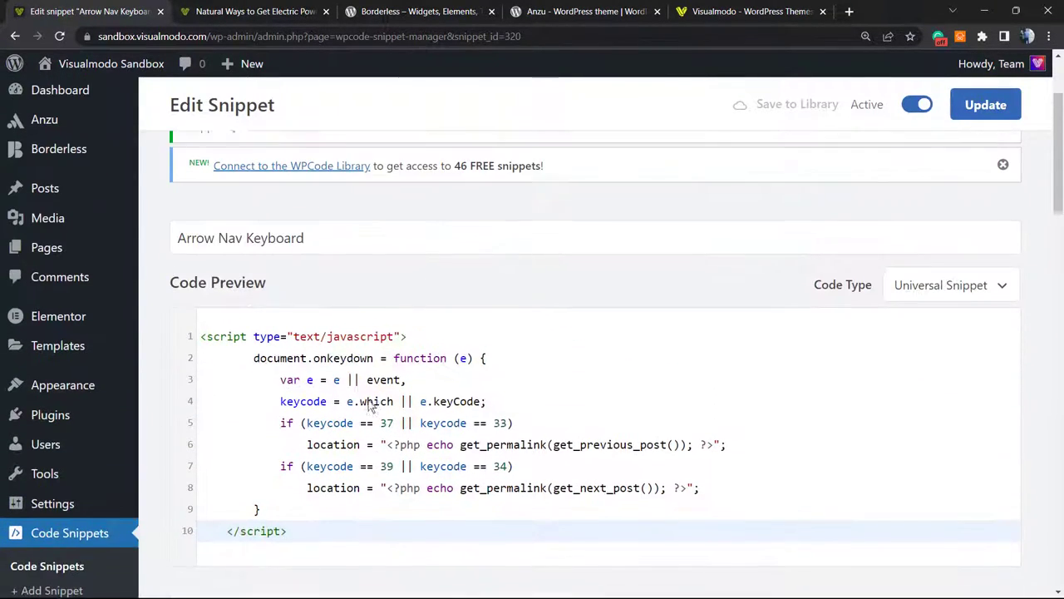
scroll(369, 397, down, 3)
scroll(353, 374, down, 2)
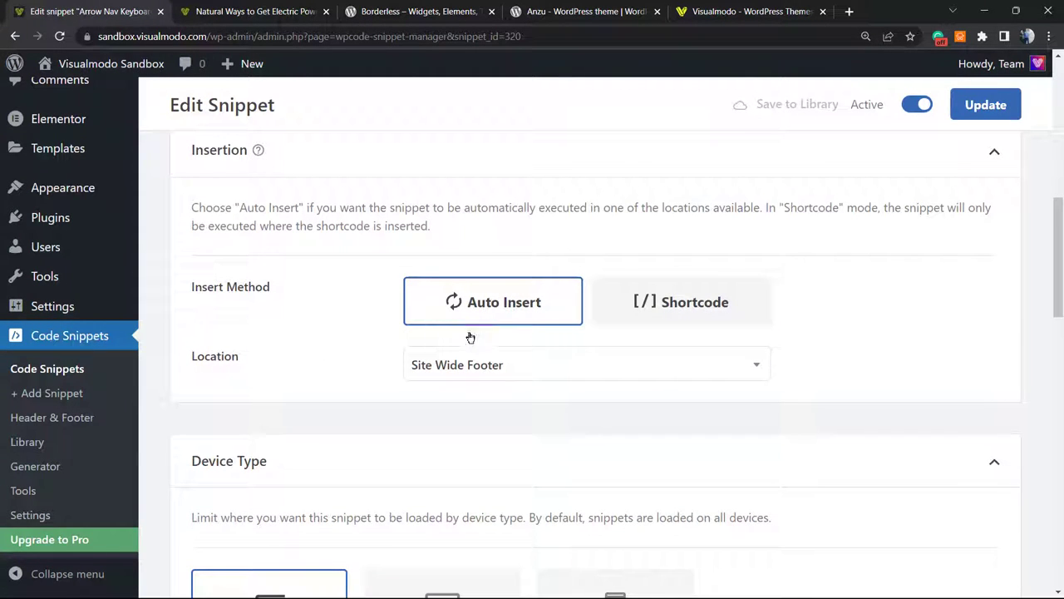
Step: Set the snippet's insertion location to Site Wide Footer and save
click(484, 371)
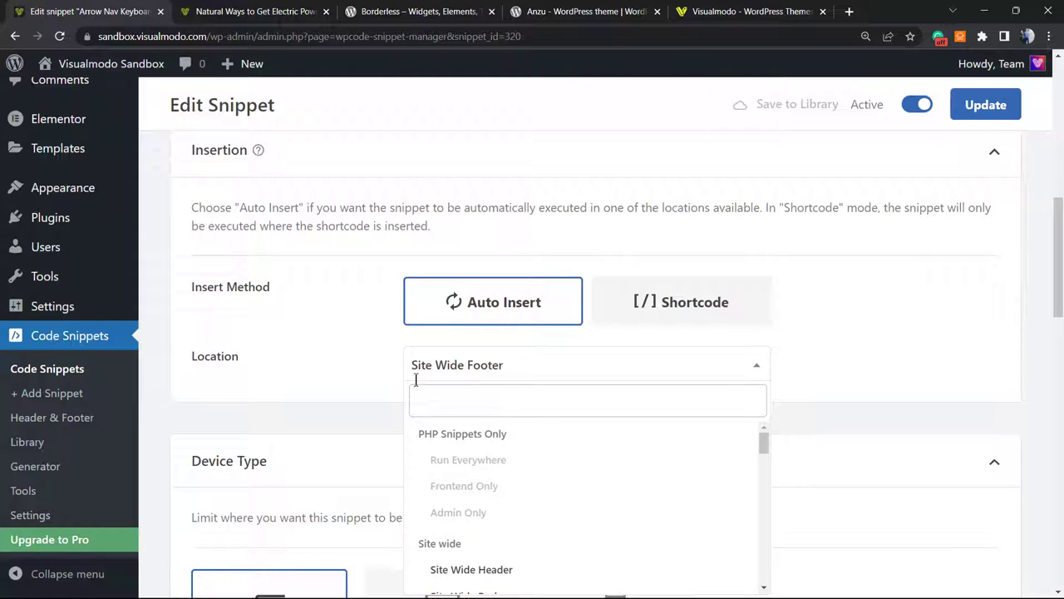
scroll(501, 376, down, 2)
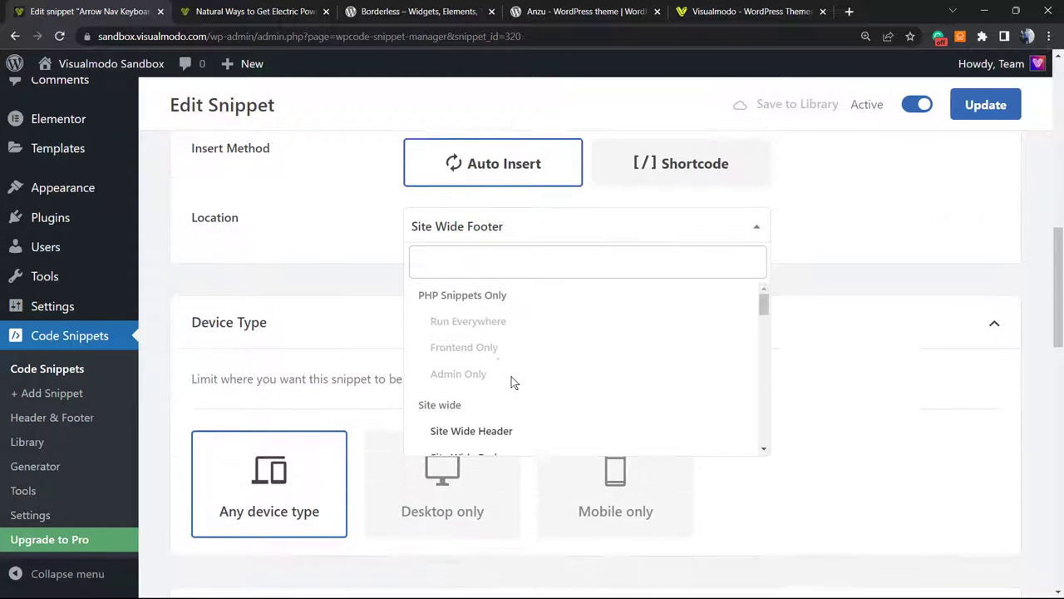
scroll(513, 382, down, 1)
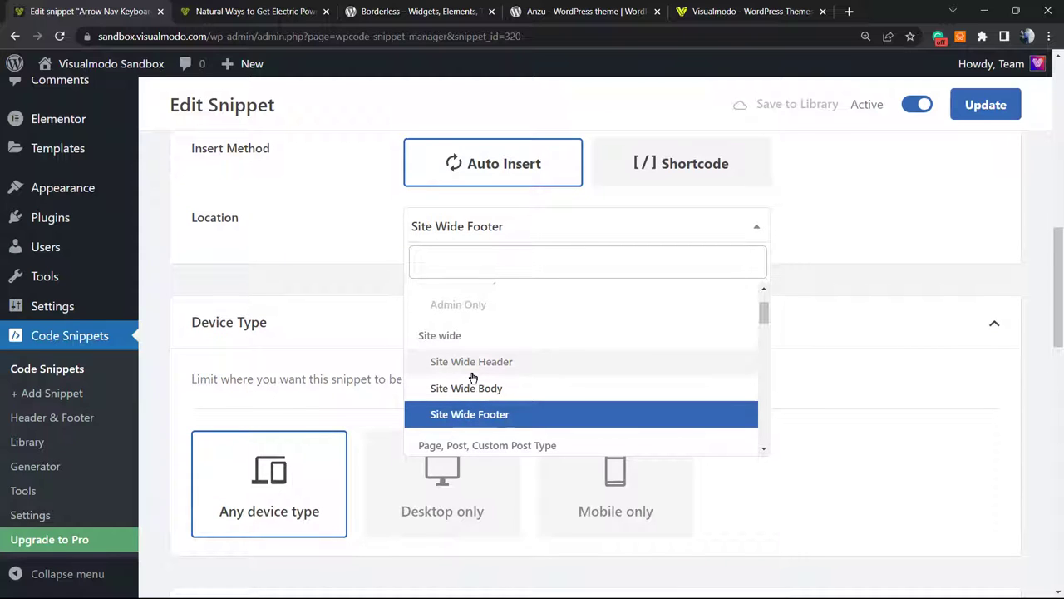
click(486, 418)
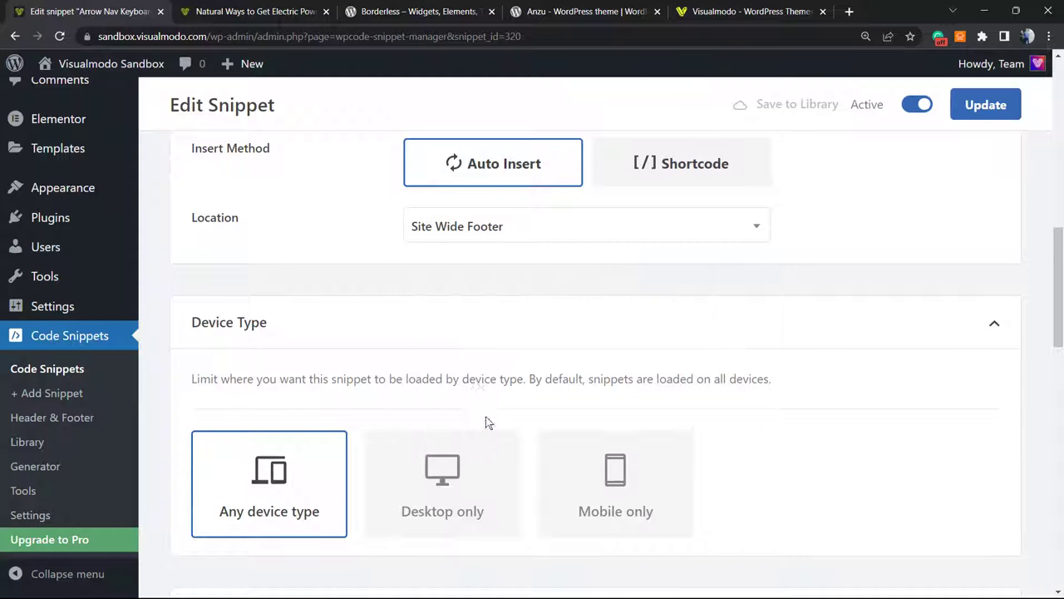
scroll(458, 289, up, 4)
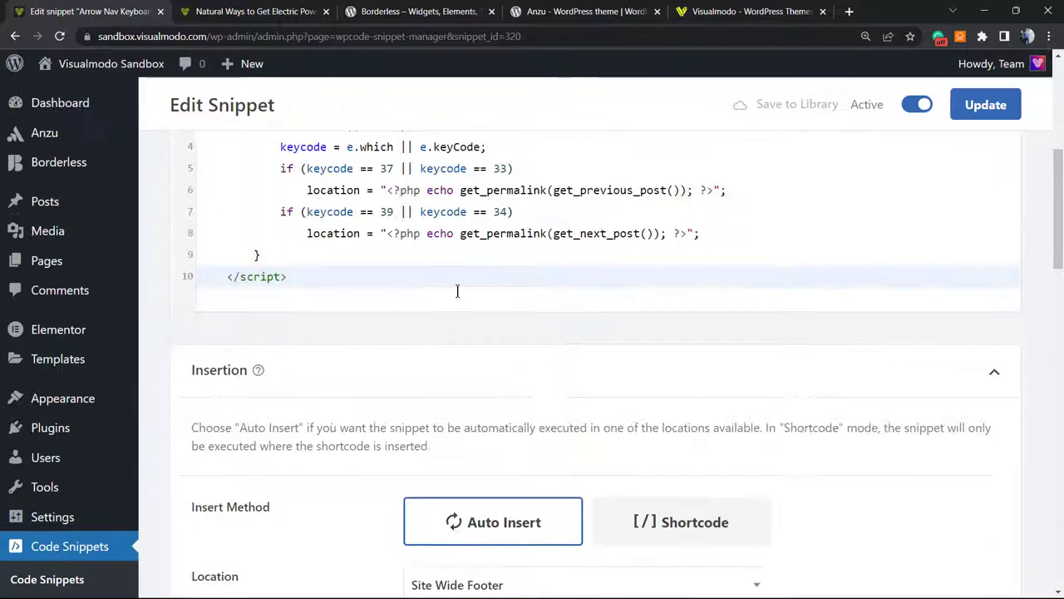
key(ctrl+s)
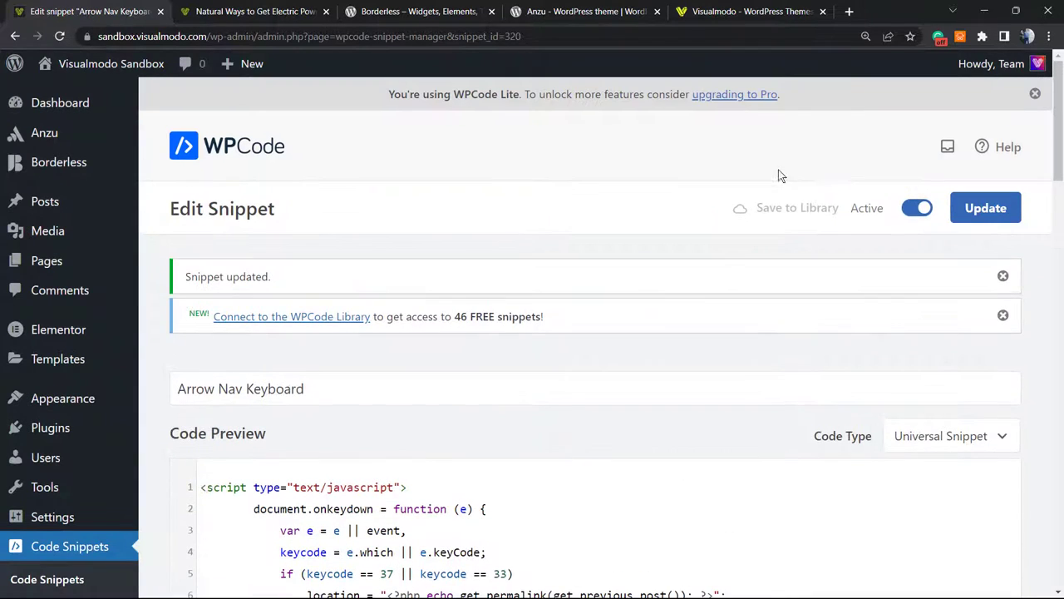
Step: Toggle the snippet off and back on to Active, then update it
click(869, 209)
click(918, 209)
click(923, 209)
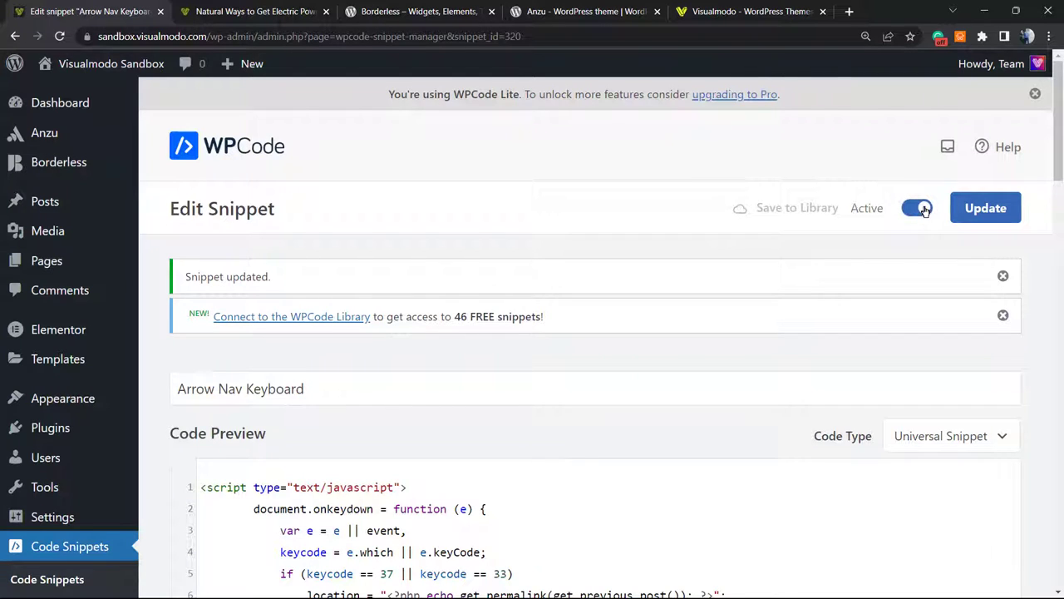
click(995, 208)
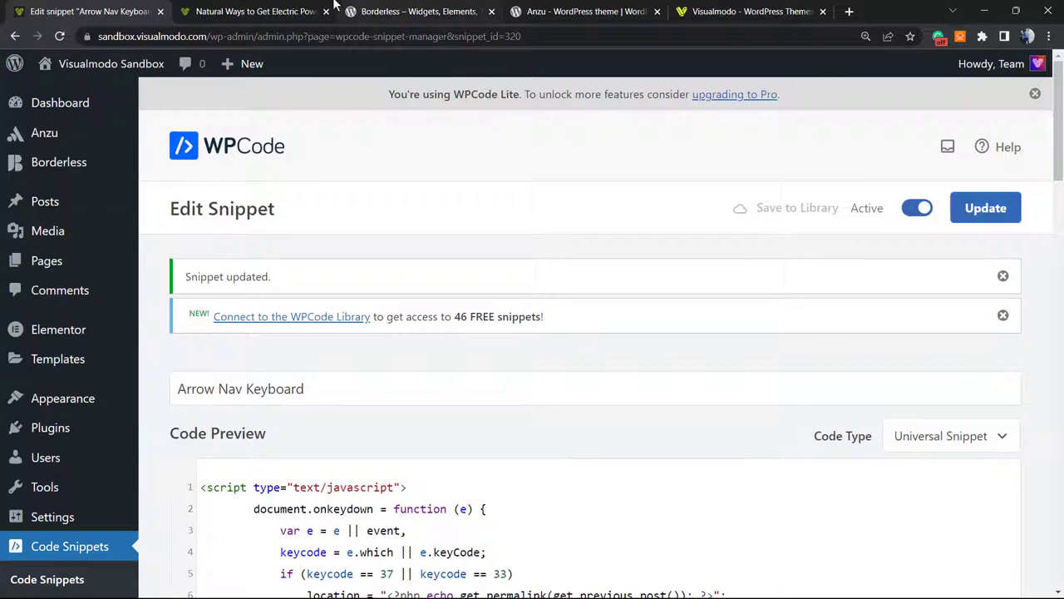
Step: On the live site, browse the Blog page's post list and open the Hello World post
click(290, 7)
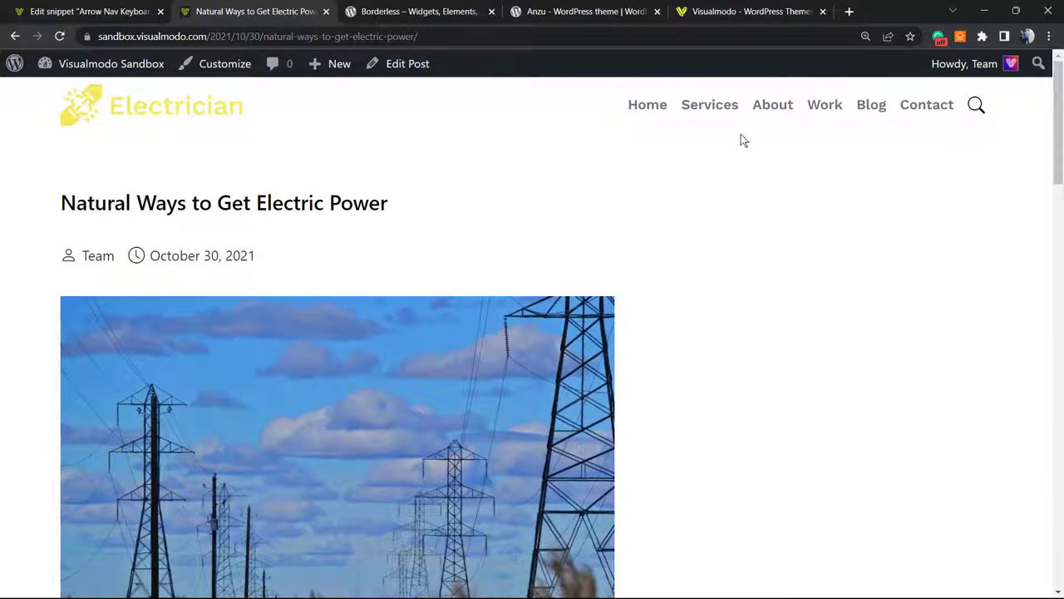
click(873, 104)
scroll(349, 218, down, 2)
scroll(333, 218, up, 2)
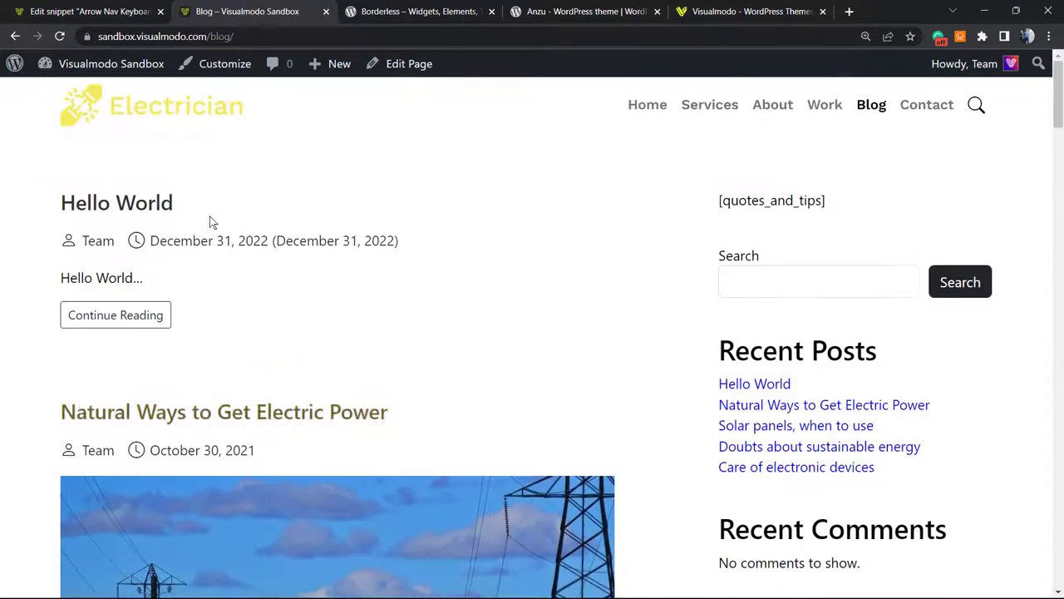
scroll(308, 215, down, 1)
scroll(307, 216, down, 1)
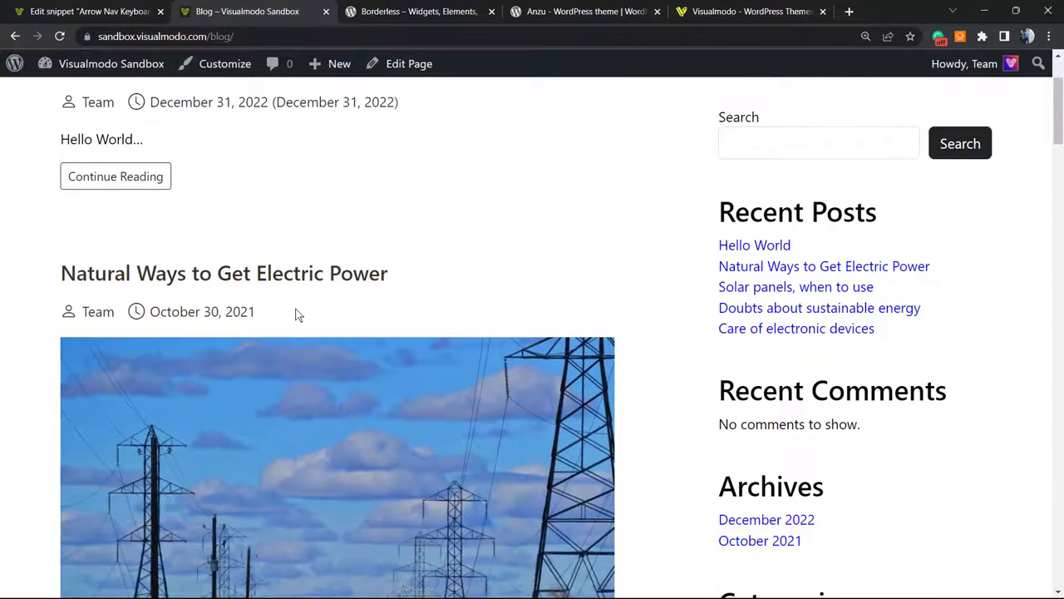
scroll(297, 313, down, 1)
scroll(297, 315, down, 12)
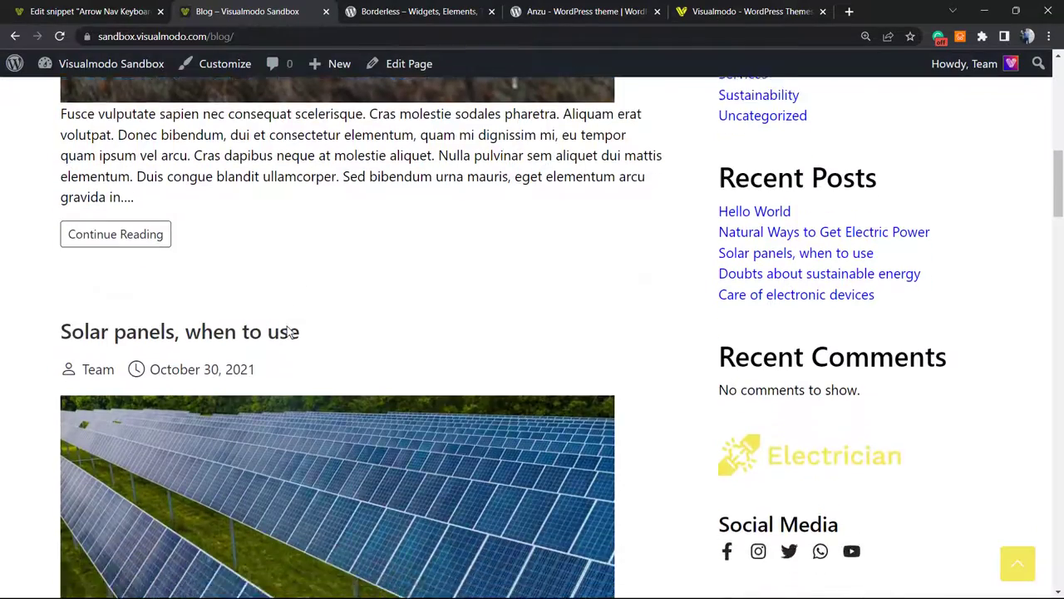
scroll(285, 332, down, 3)
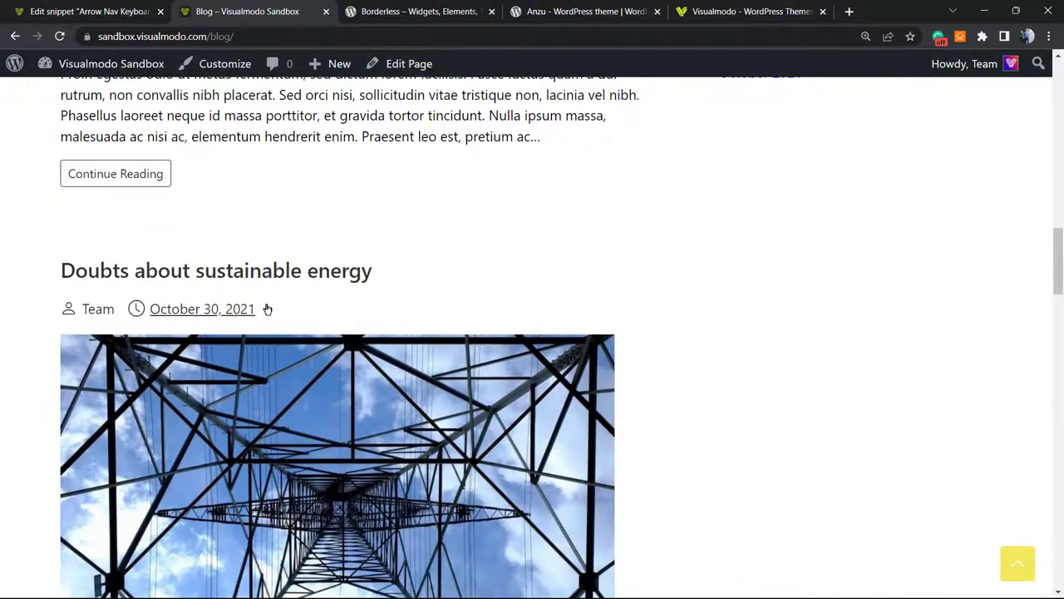
scroll(283, 316, up, 1)
scroll(302, 312, up, 15)
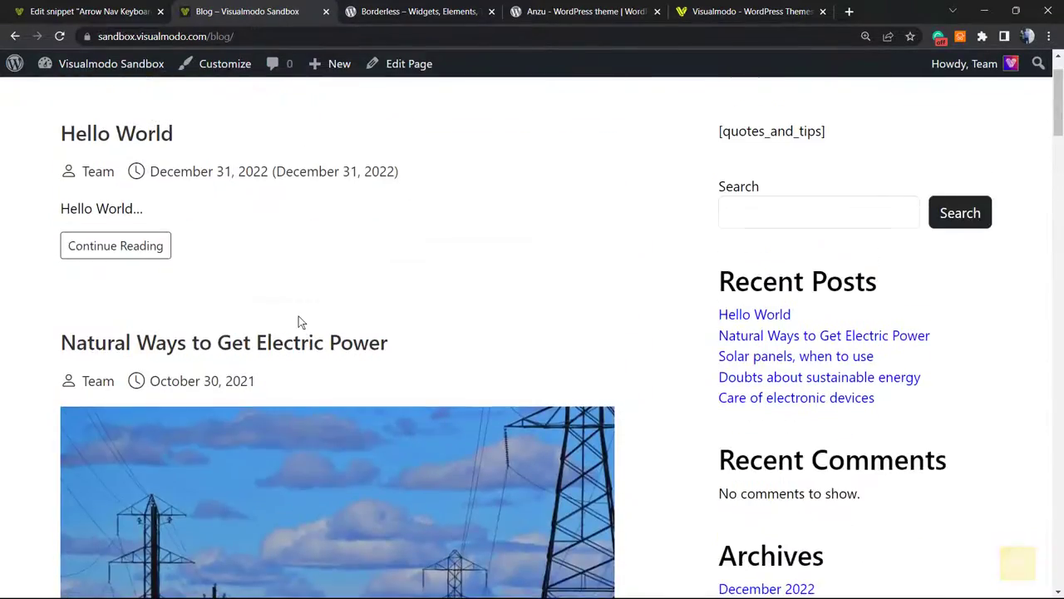
click(133, 204)
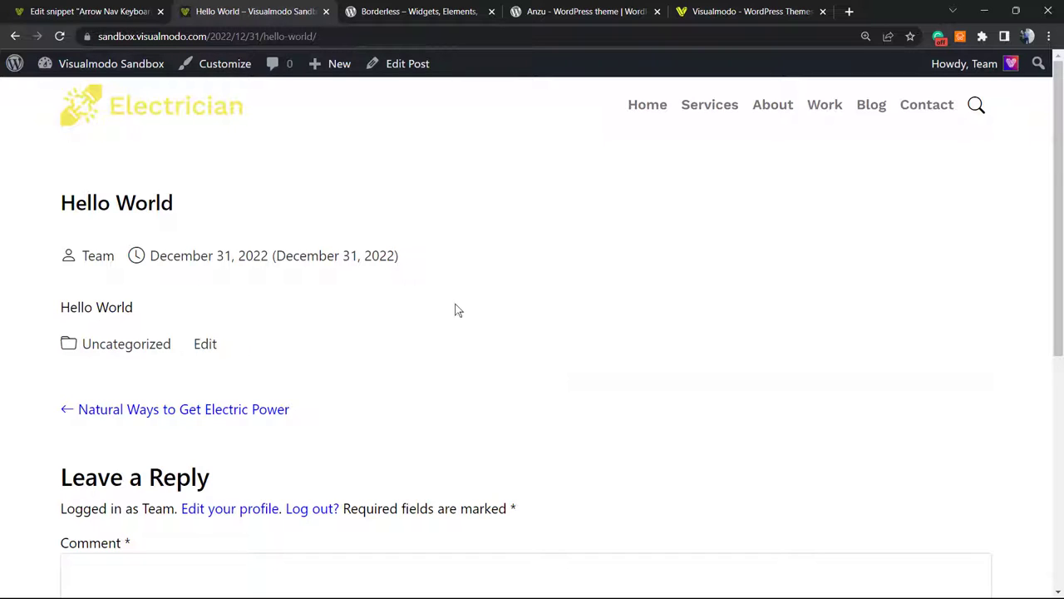
Step: Step back through older posts with the left arrow, then forward with the right arrow to 'Solar panels, when to use'
key(F5)
key(Left)
key(Left)
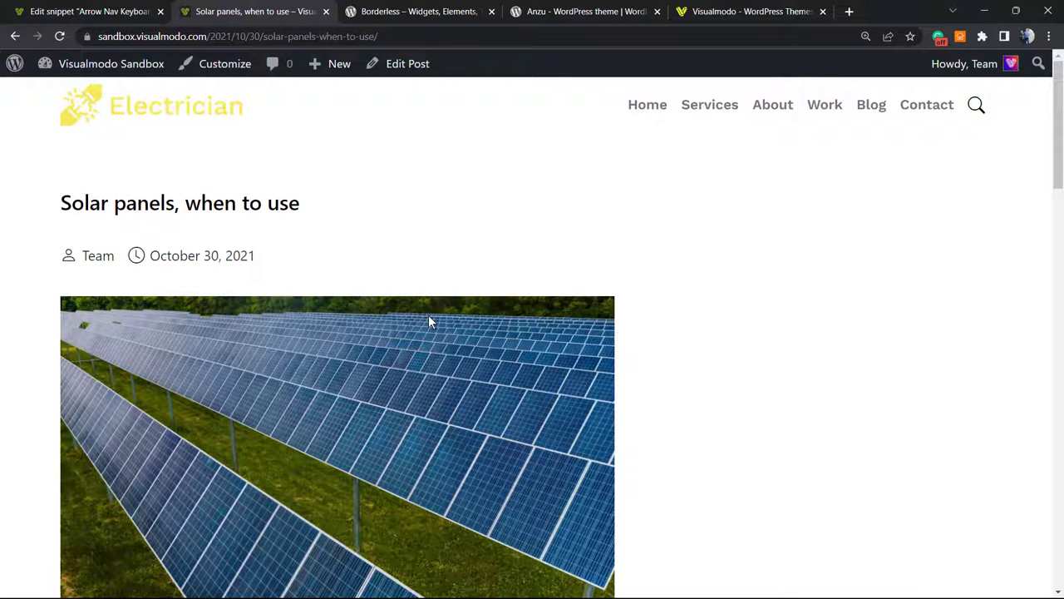
key(Left)
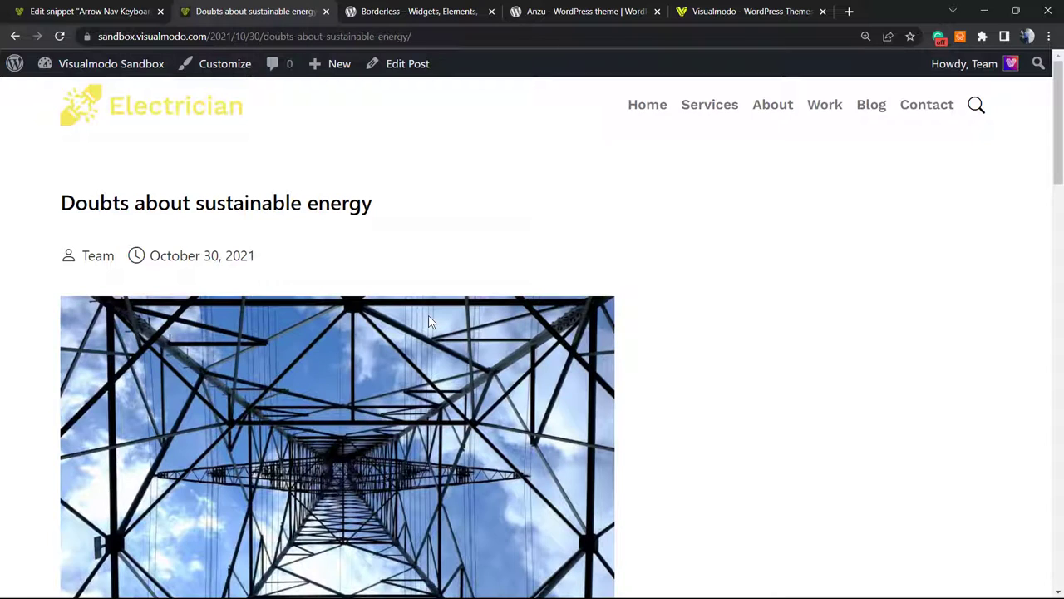
key(Left)
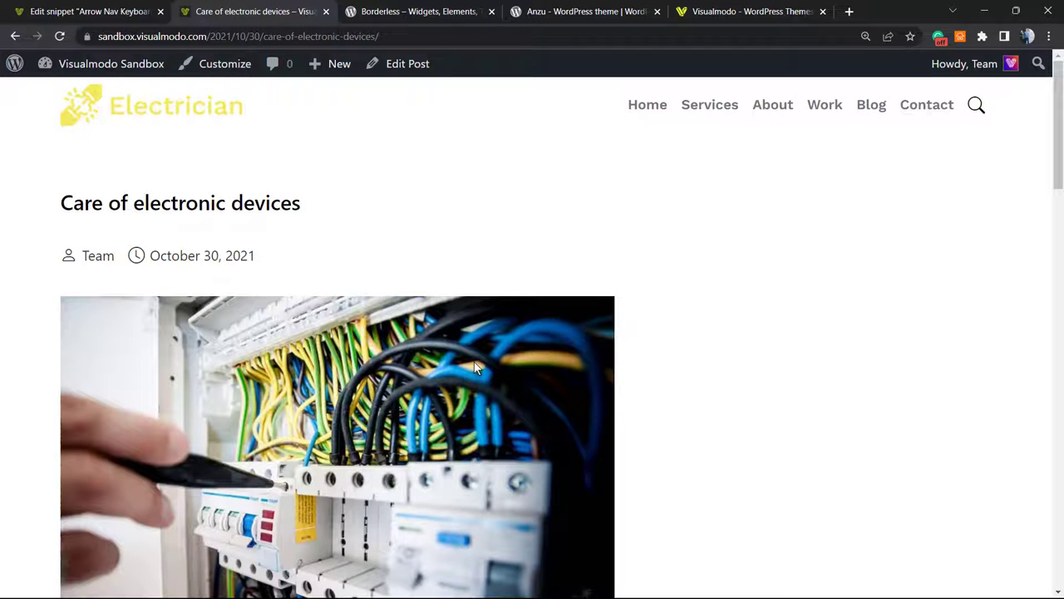
key(Right)
key(Right)
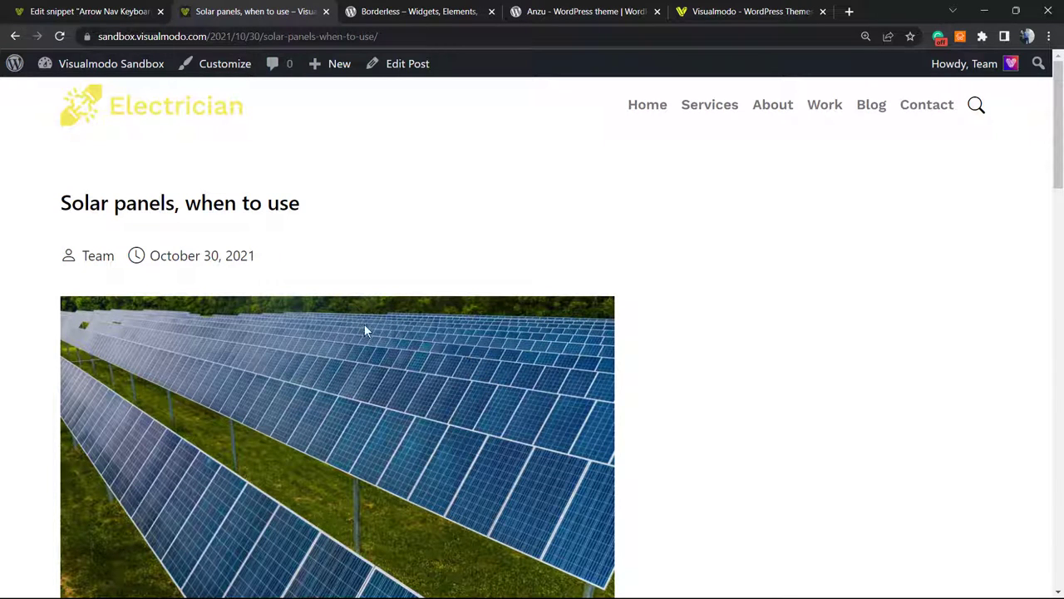
Step: Visit the Electrician homepage, move from About to Work, then return to the homepage via the logo
click(79, 100)
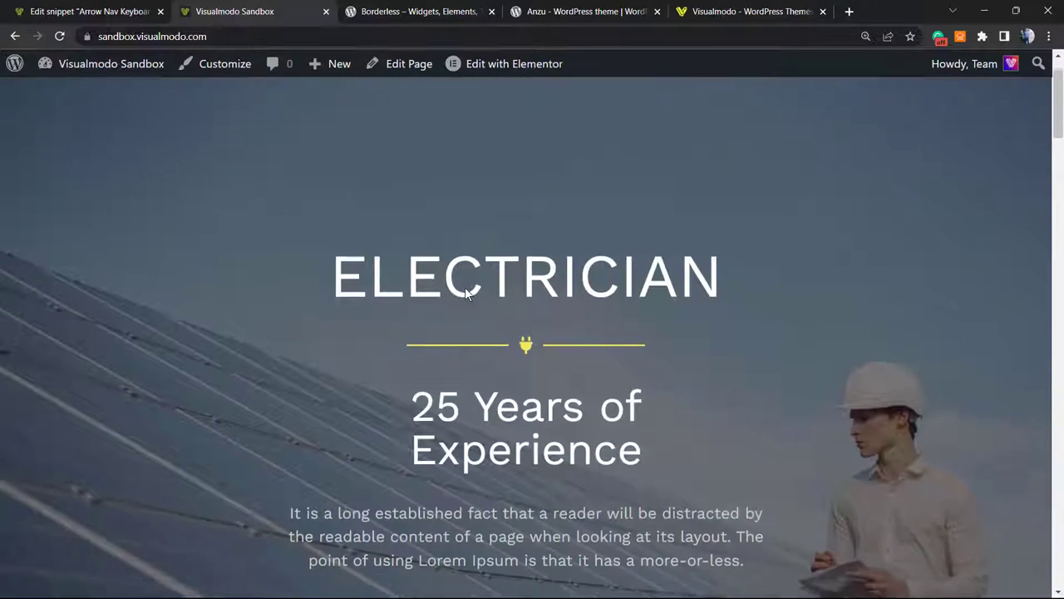
scroll(468, 275, down, 3)
scroll(465, 286, up, 3)
scroll(457, 295, down, 3)
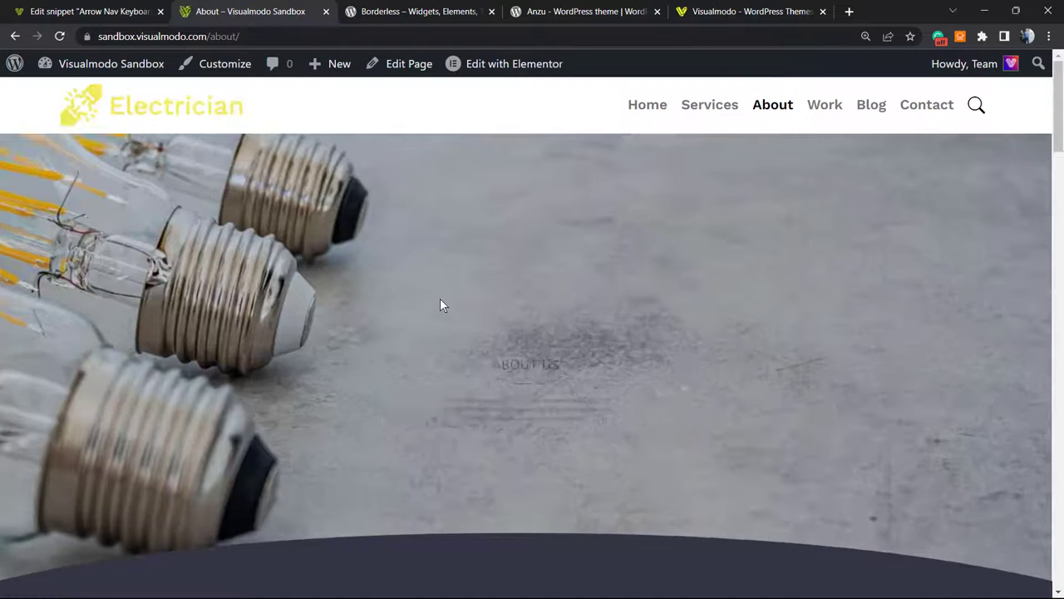
key(F5)
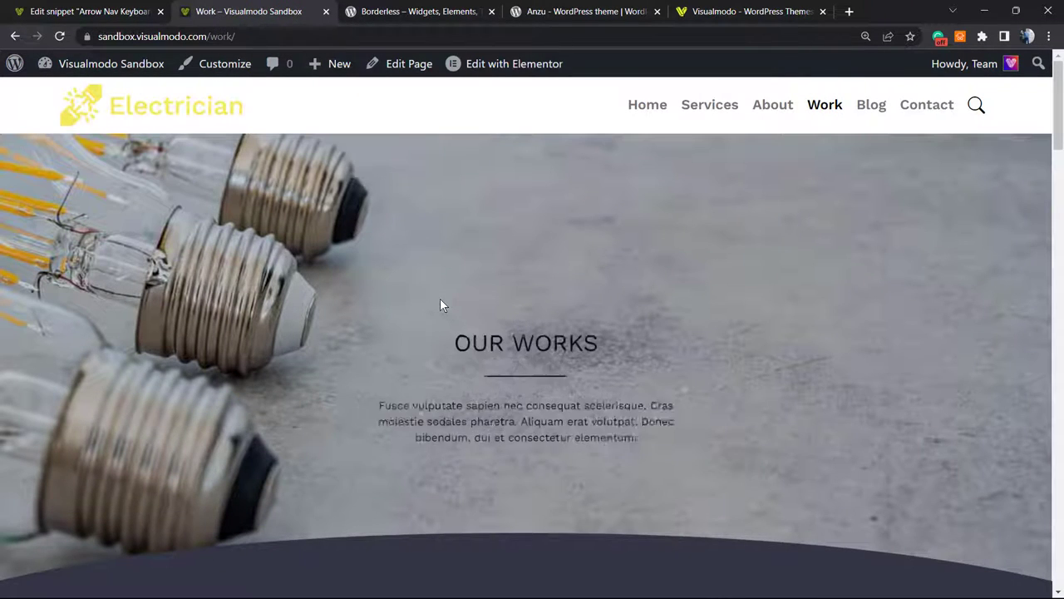
scroll(445, 306, down, 5)
scroll(449, 308, up, 5)
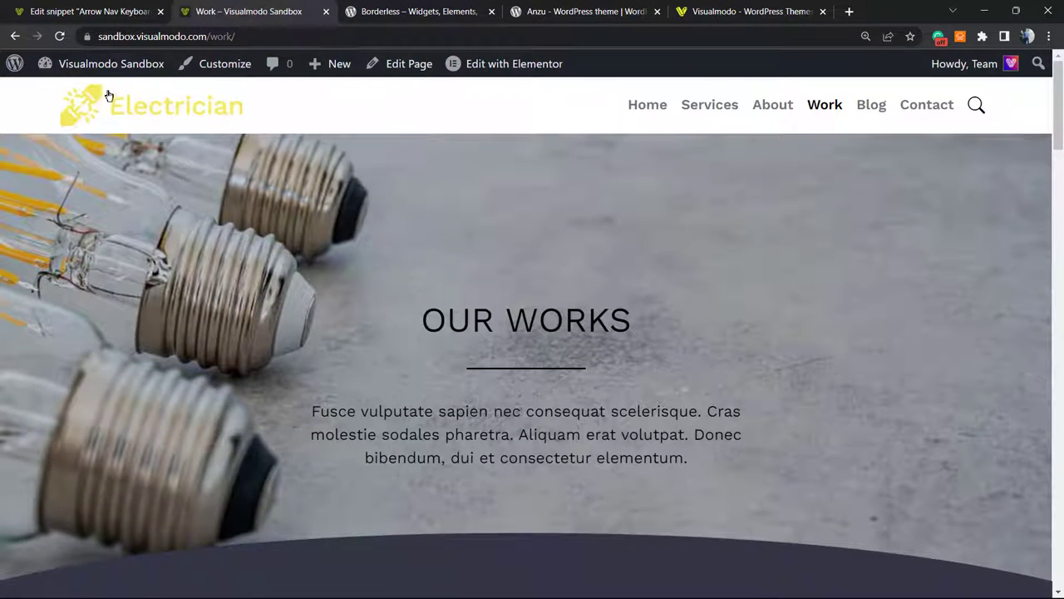
click(106, 100)
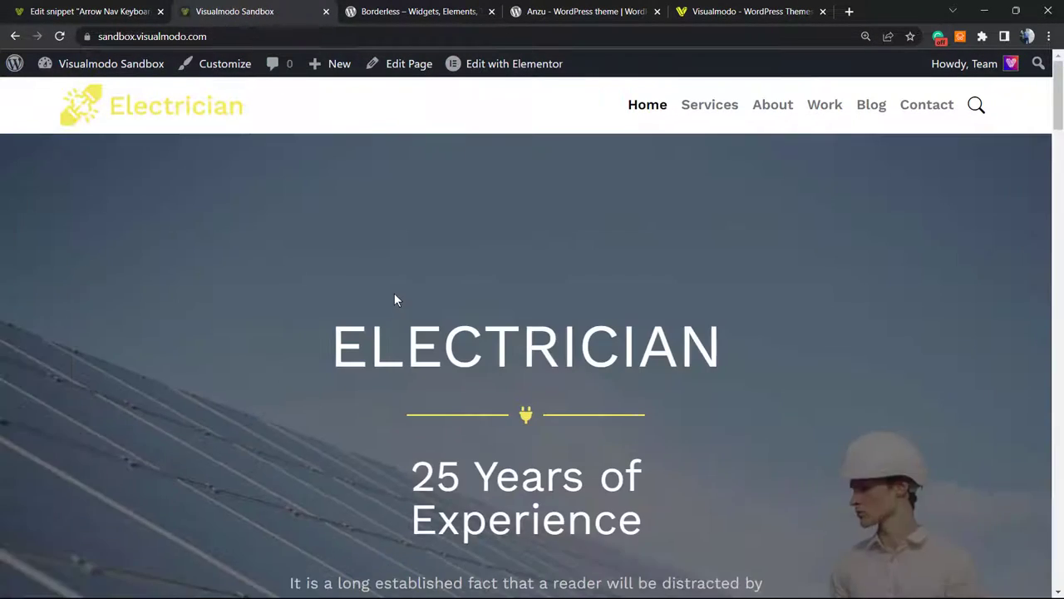
Step: Review the arrow-key snippet's code preview, then switch to the Borderless plugin page on WordPress.org
click(92, 11)
scroll(444, 375, down, 3)
scroll(444, 375, down, 1)
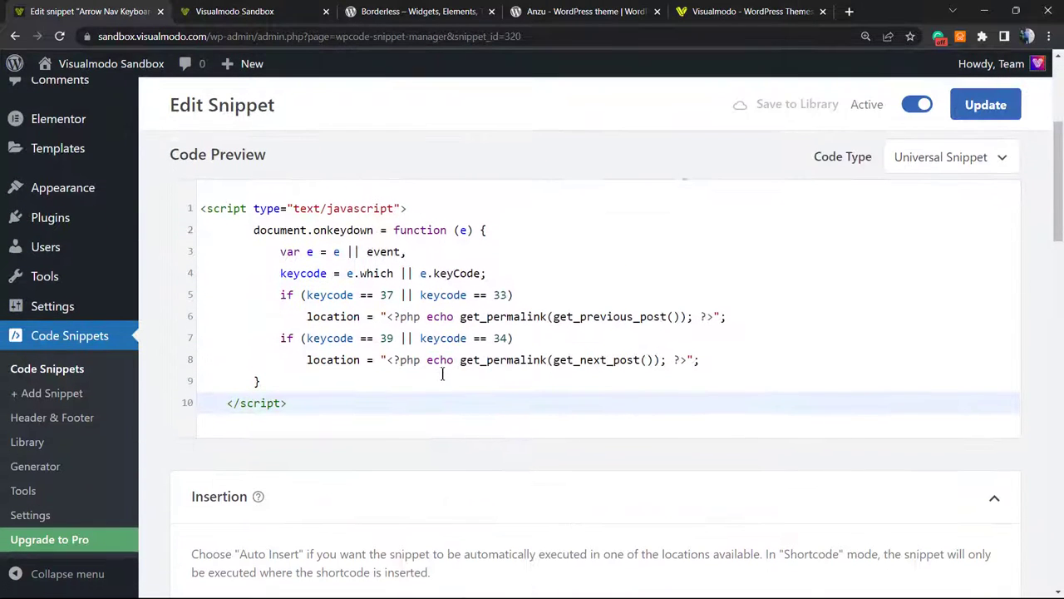
click(447, 11)
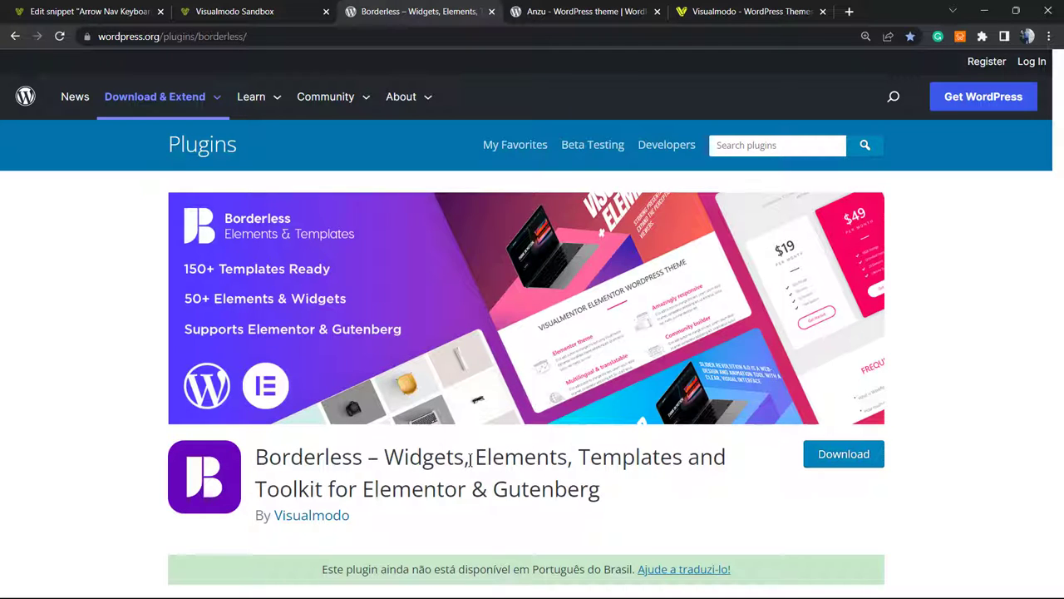
Step: Scroll the Electrician sandbox homepage down to its footer and back, then return to the snippet editor
click(250, 11)
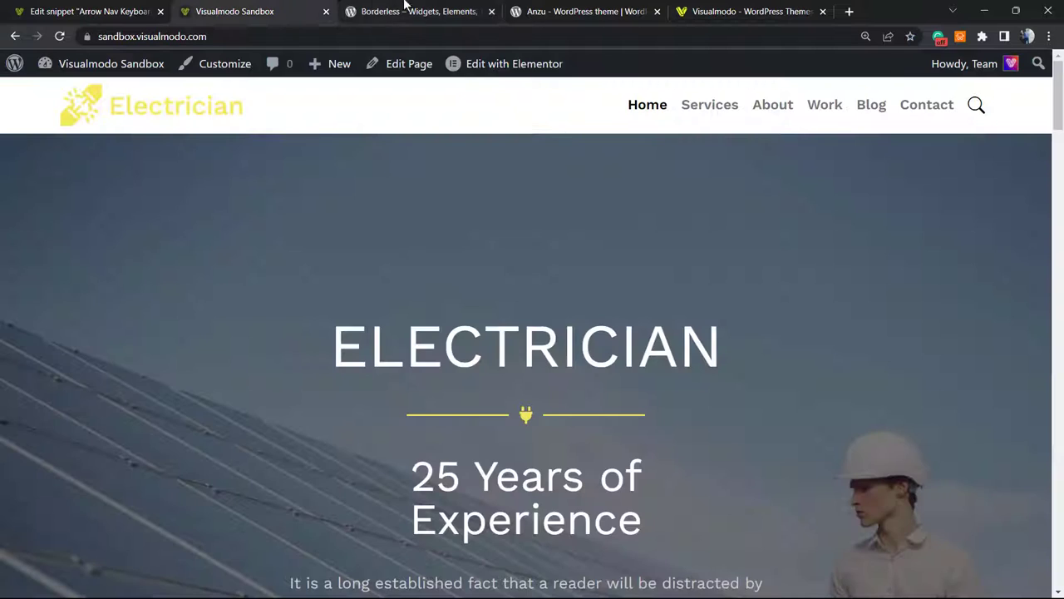
click(345, 6)
key(ctrl+shift+Tab)
scroll(496, 413, down, 10)
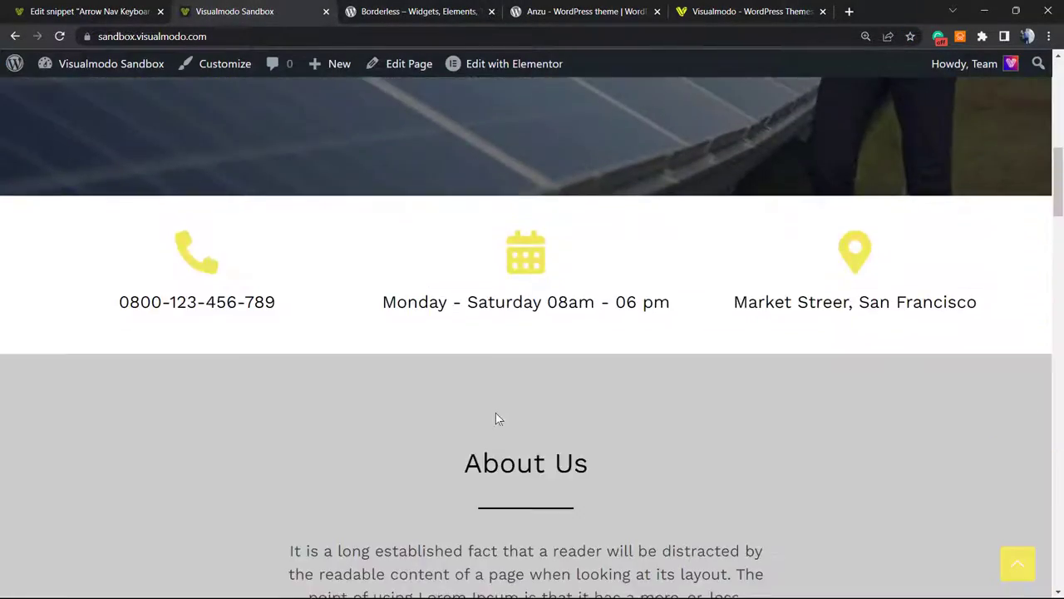
scroll(491, 421, down, 15)
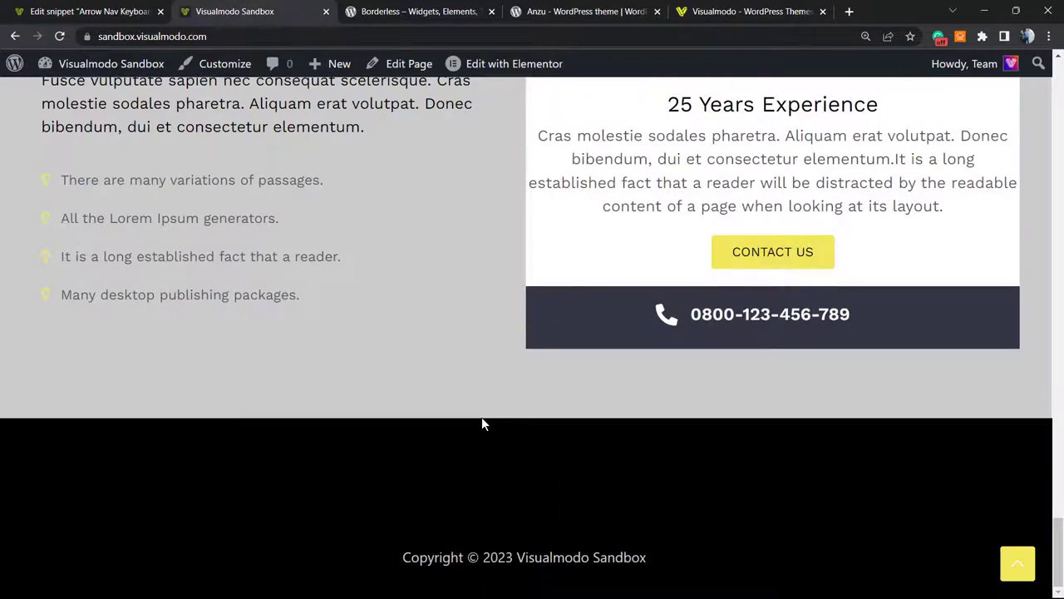
scroll(481, 424, up, 8)
scroll(478, 424, up, 12)
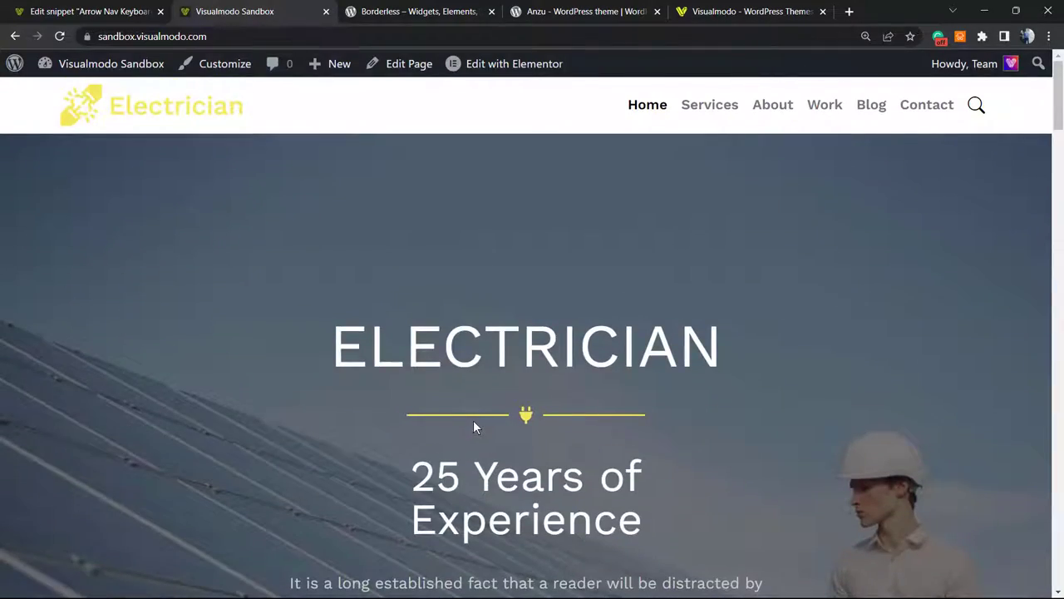
click(87, 11)
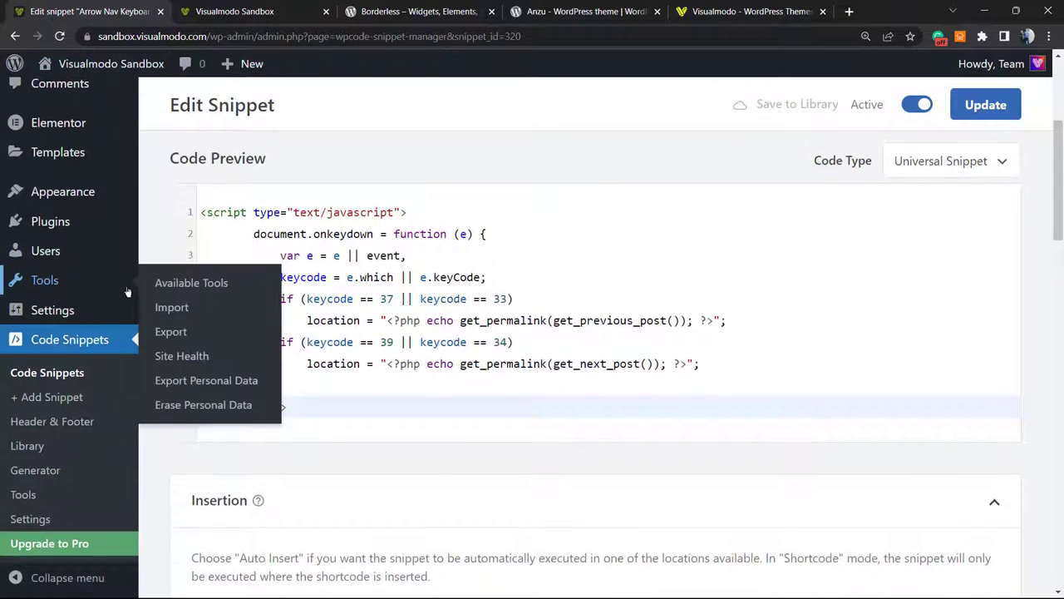
Step: Open the Borderless template Library from the admin sidebar, leaving the snippet page
scroll(50, 276, up, 4)
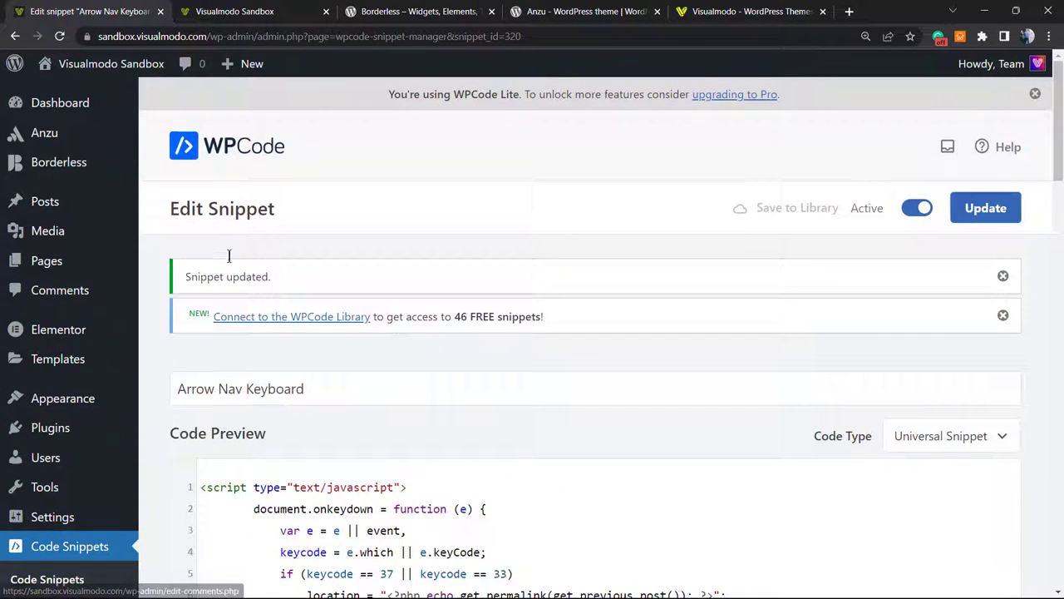
mouse_move(75, 163)
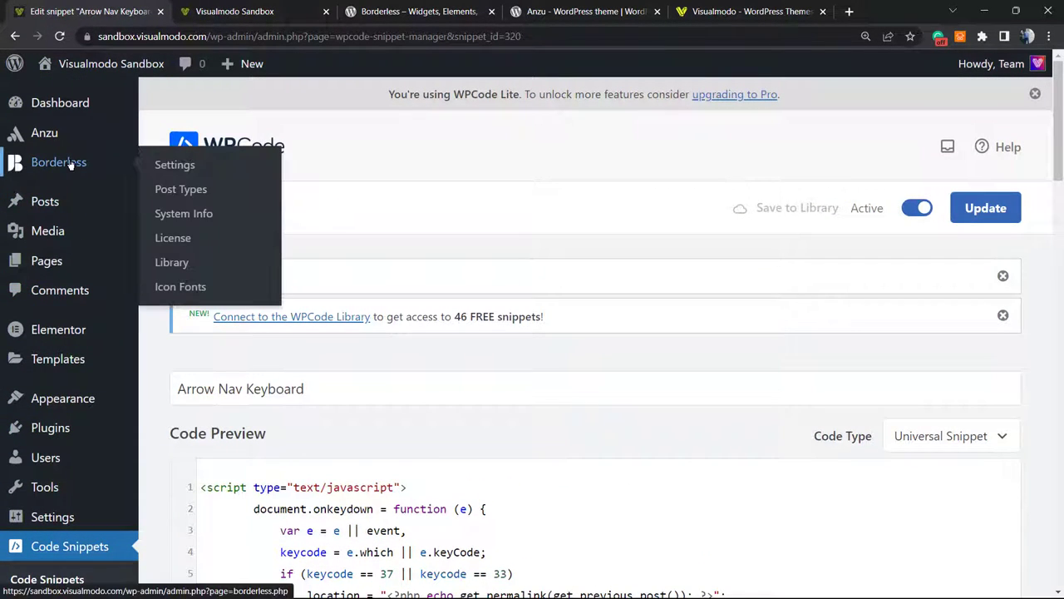
click(191, 265)
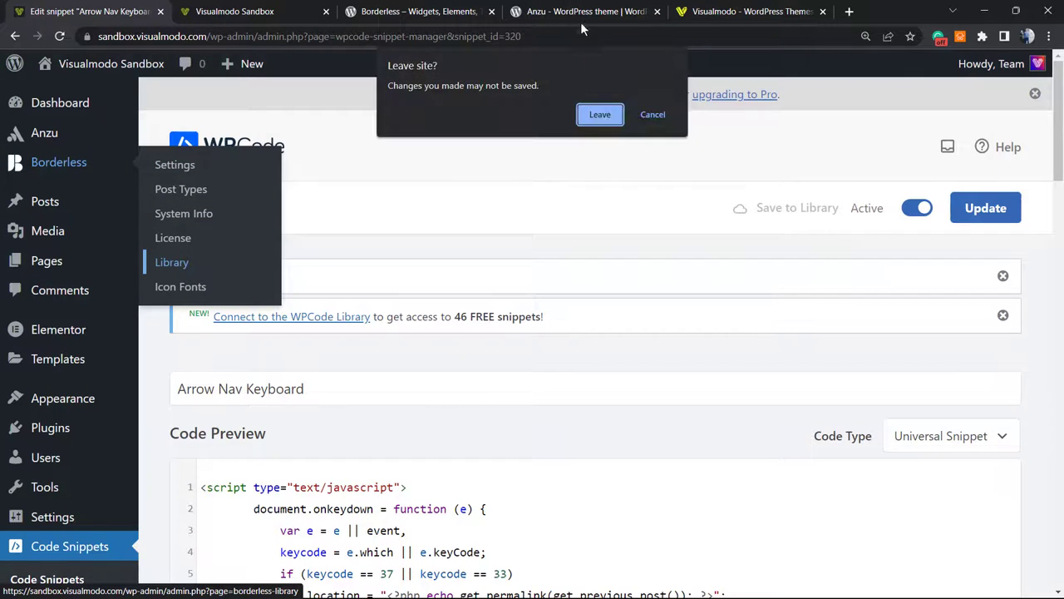
click(600, 114)
Step: Look over the Anzu 1.1.0 theme details and ratings on WordPress.org, then return to the admin tabs
click(586, 11)
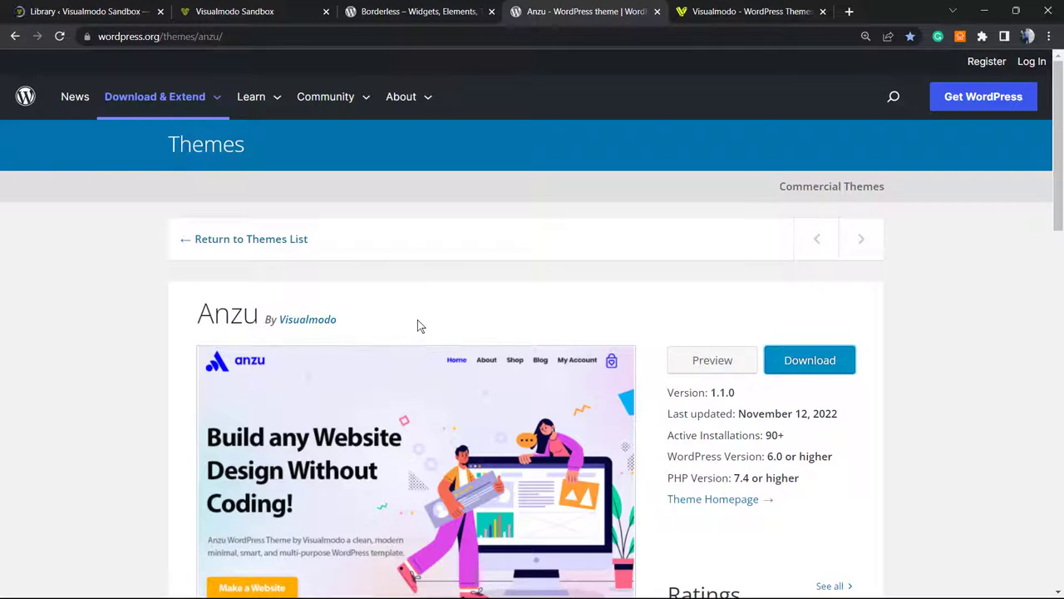
scroll(420, 326, down, 2)
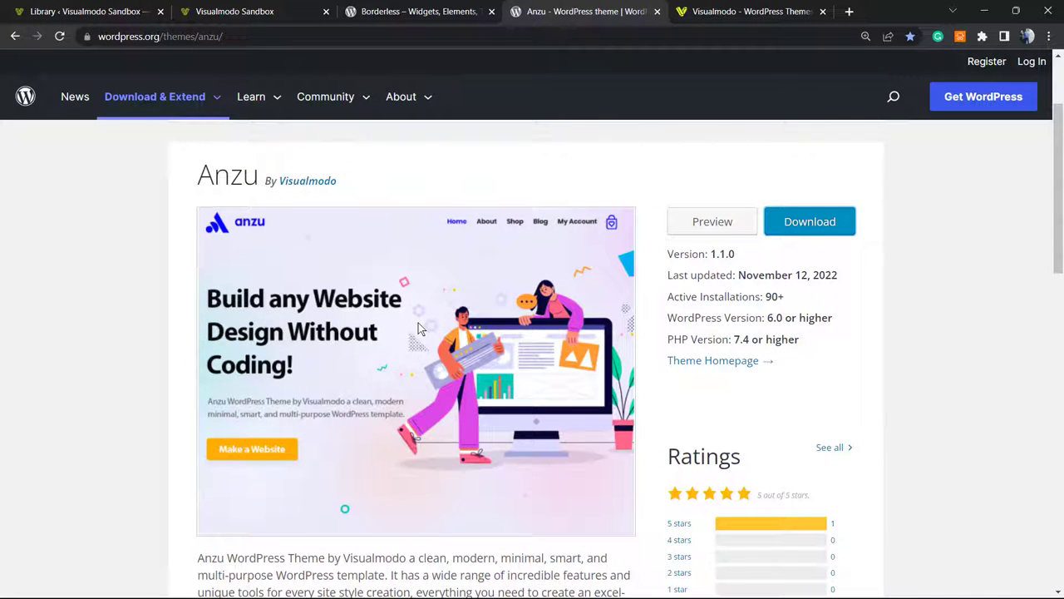
scroll(407, 333, up, 1)
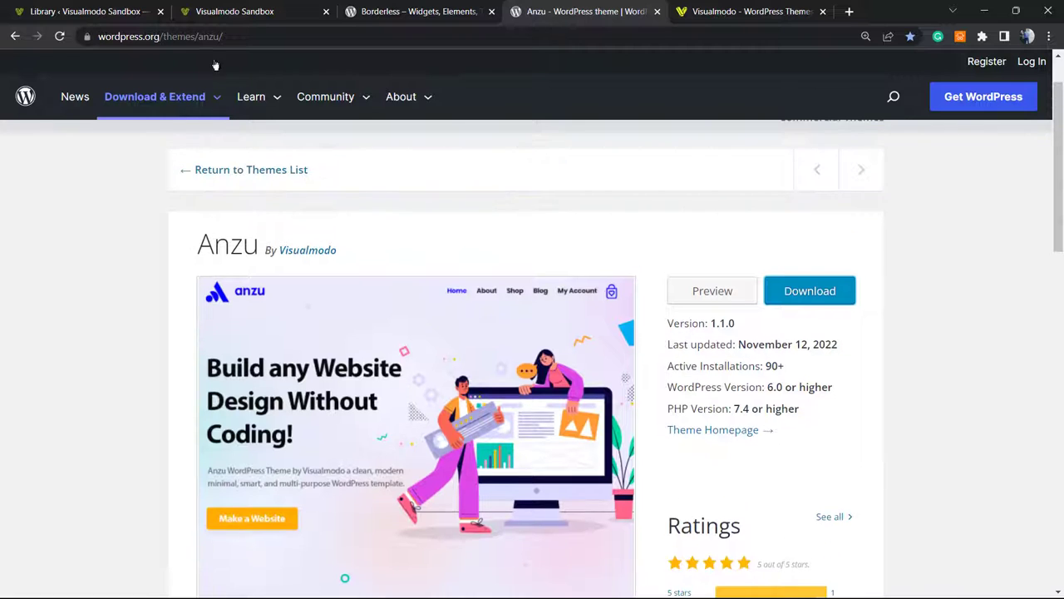
click(242, 11)
Step: Browse the Borderless Library template grid down to the Electrician and Mechanic cards
click(144, 5)
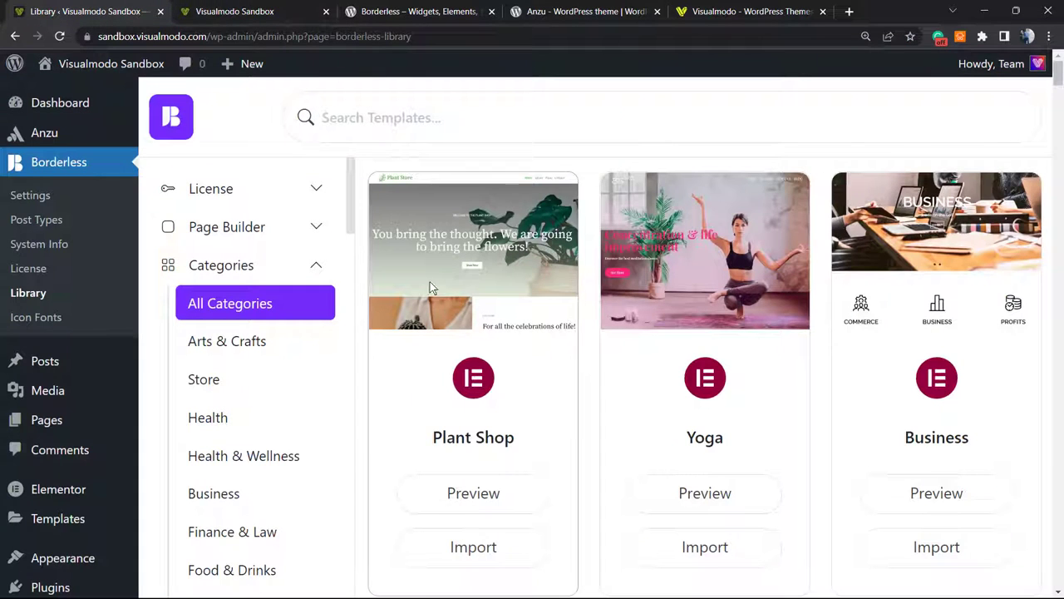
scroll(580, 341, down, 1)
scroll(580, 341, down, 9)
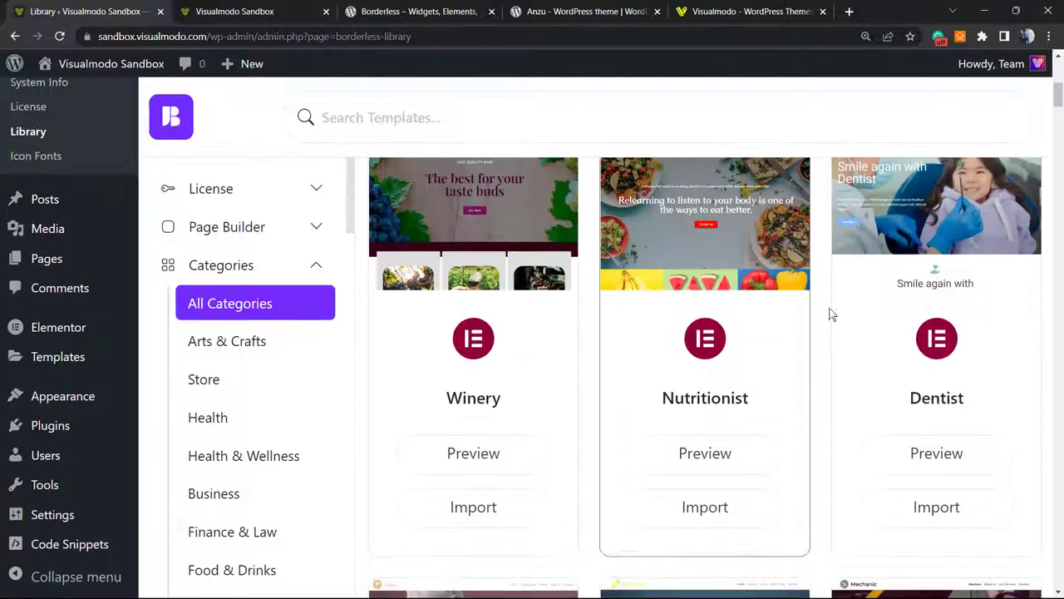
scroll(720, 328, down, 7)
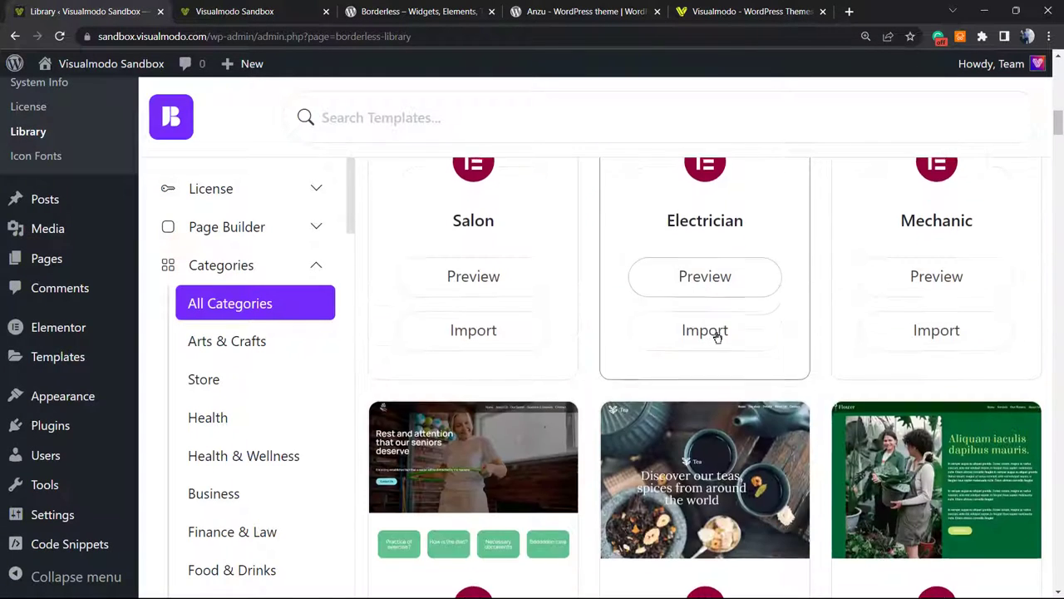
scroll(699, 274, up, 3)
Step: Glance at the Electrician demo site, then bring up the Visualmodo homepage
click(645, 213)
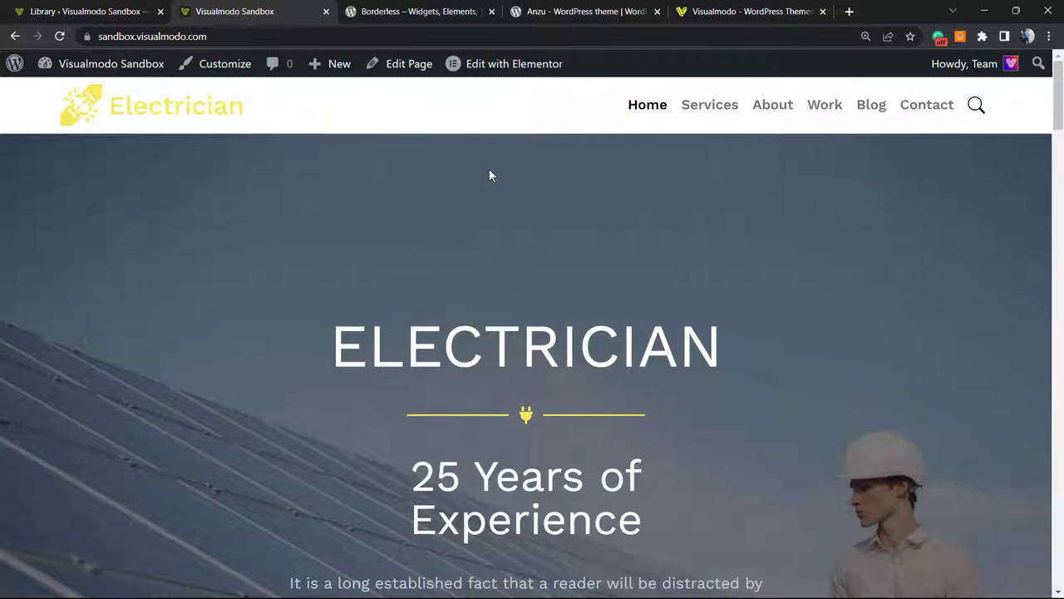
click(605, 7)
click(707, 13)
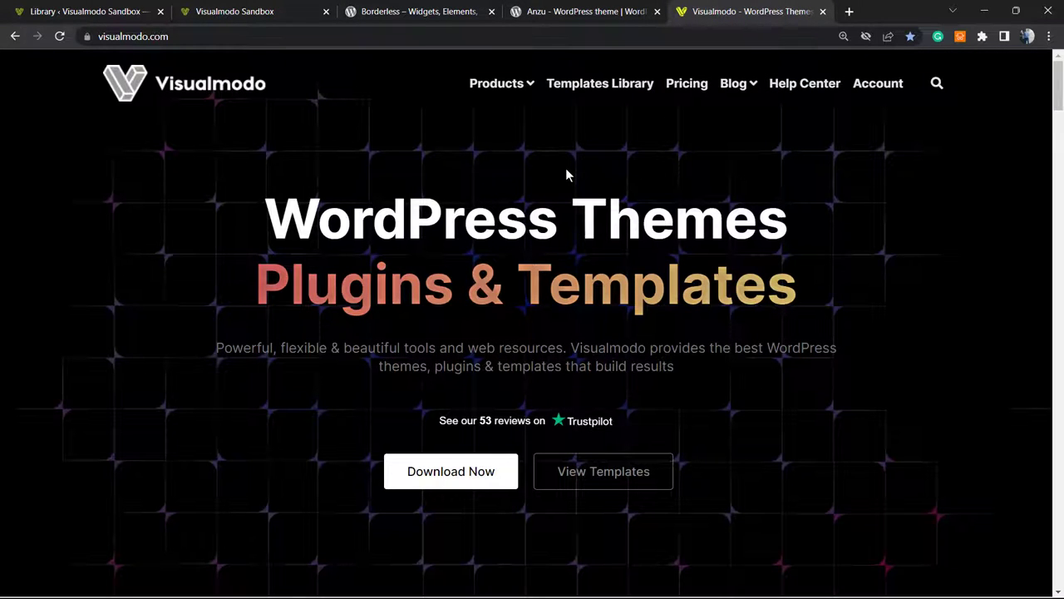
Step: Browse Visualmodo's Templates Library through Eco Food 2, Bakery, Mining, Security and Biker Club
click(591, 86)
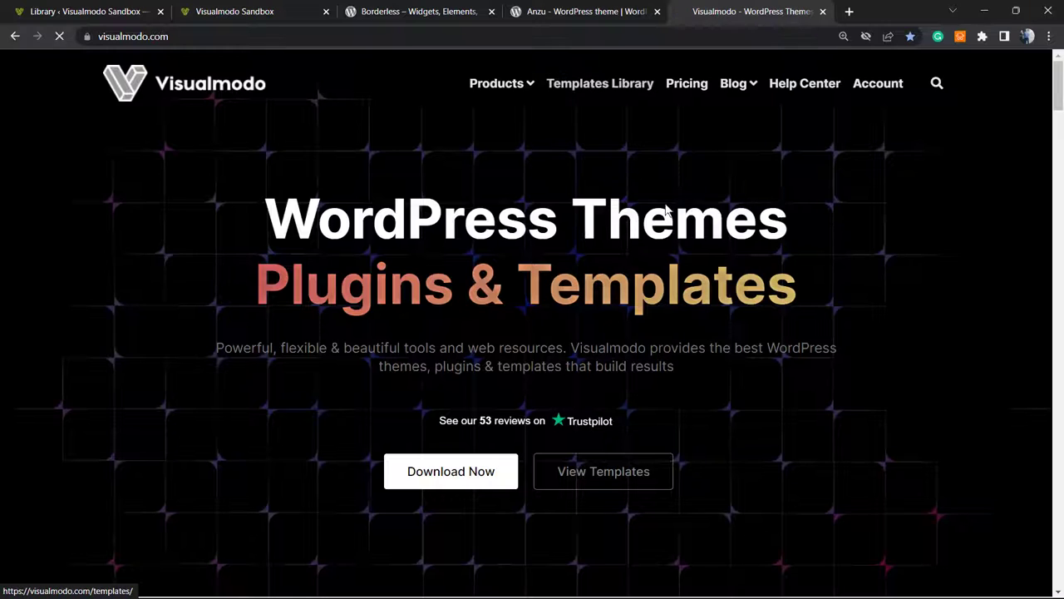
scroll(588, 328, down, 1)
scroll(588, 329, down, 15)
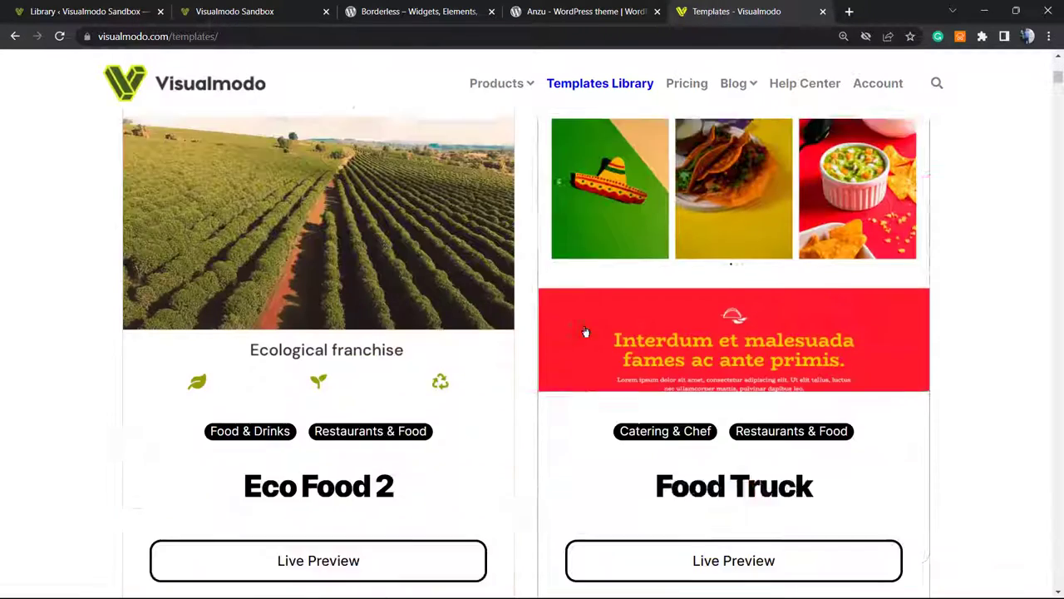
scroll(549, 337, down, 15)
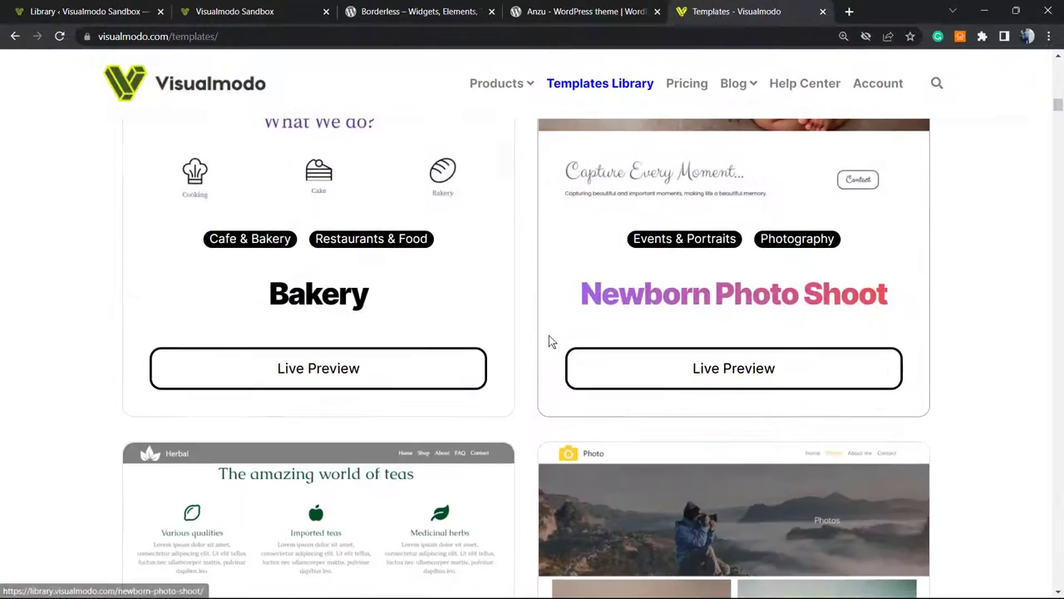
scroll(545, 342, down, 10)
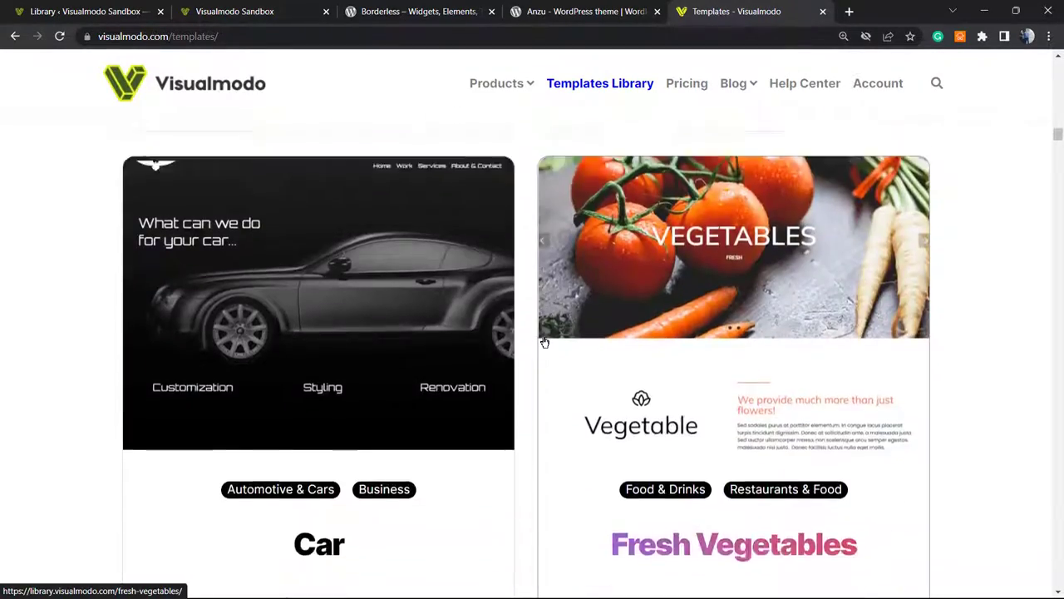
scroll(544, 343, down, 10)
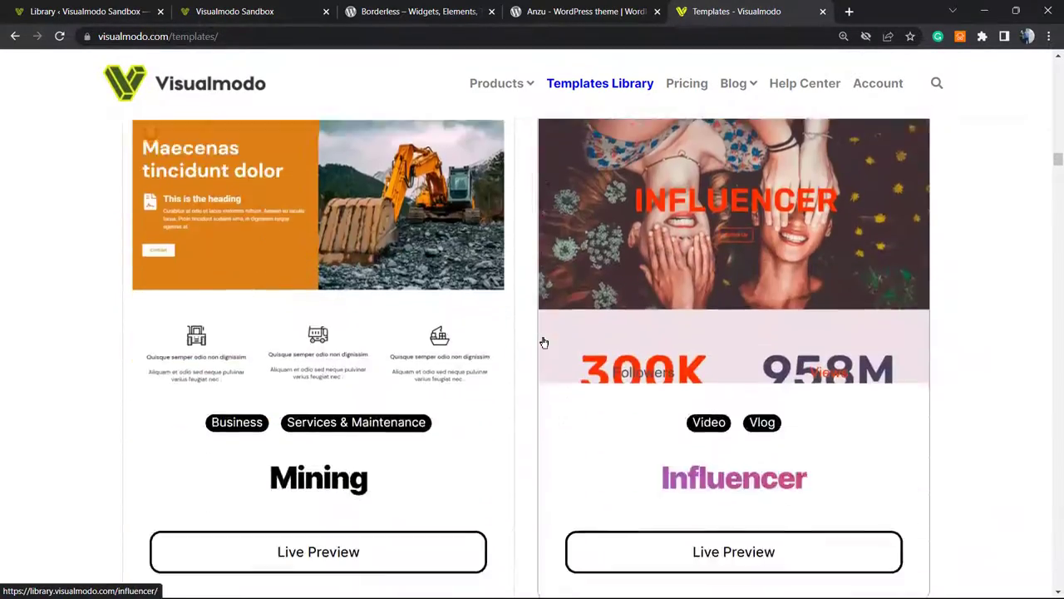
scroll(542, 341, down, 10)
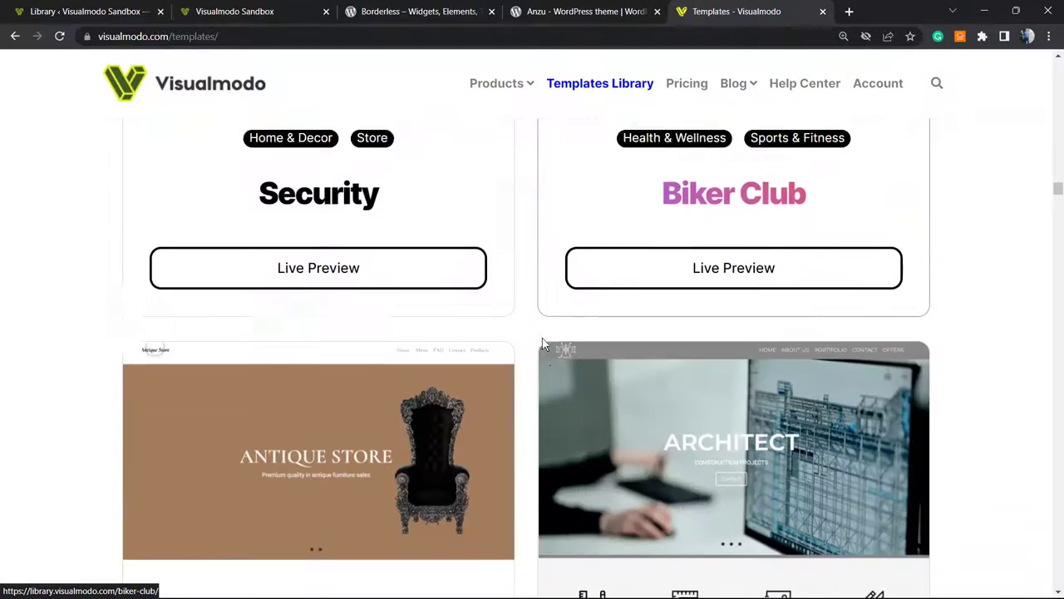